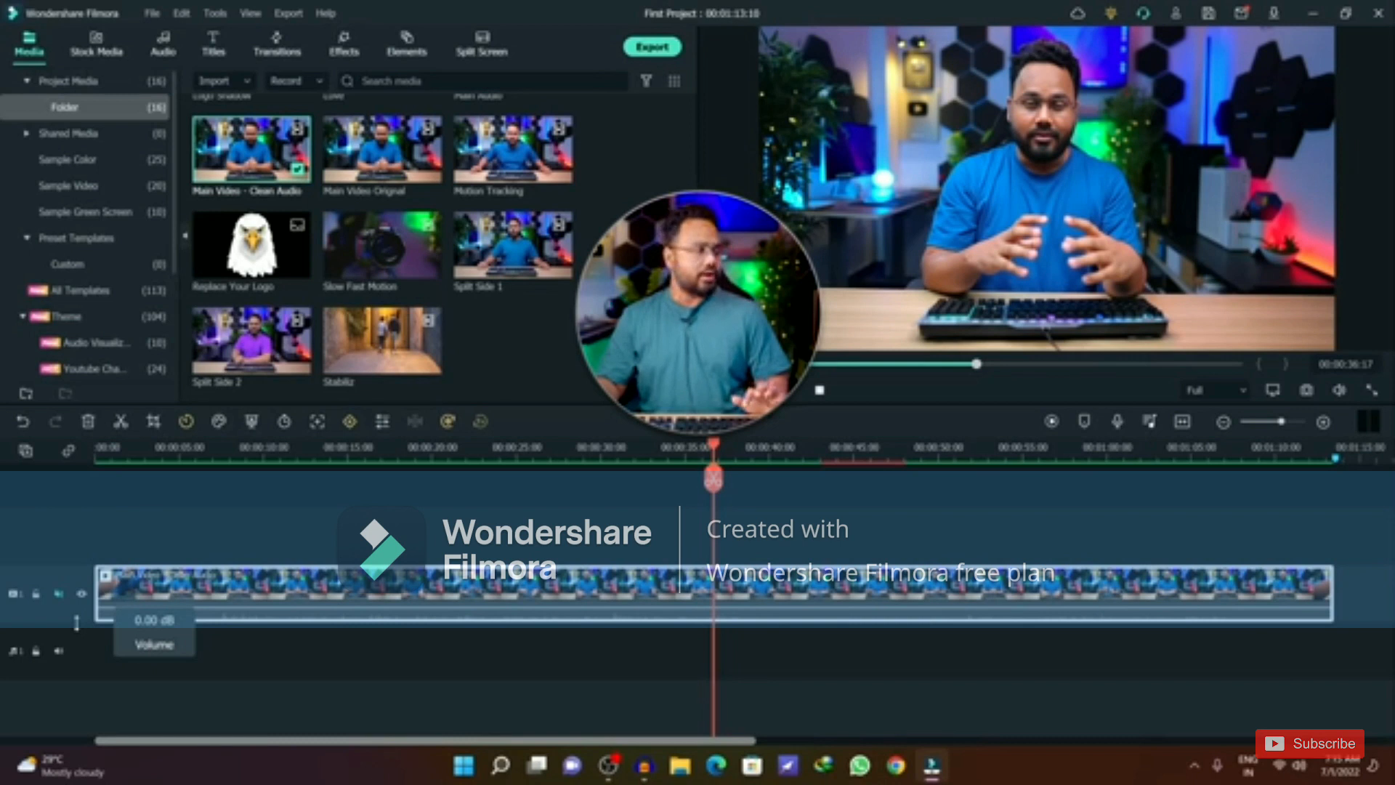
Step: Increase the height of the video track in the timeline and unmute its audio
left_click_drag(59, 620, 60, 643)
left_click_drag(64, 564, 66, 537)
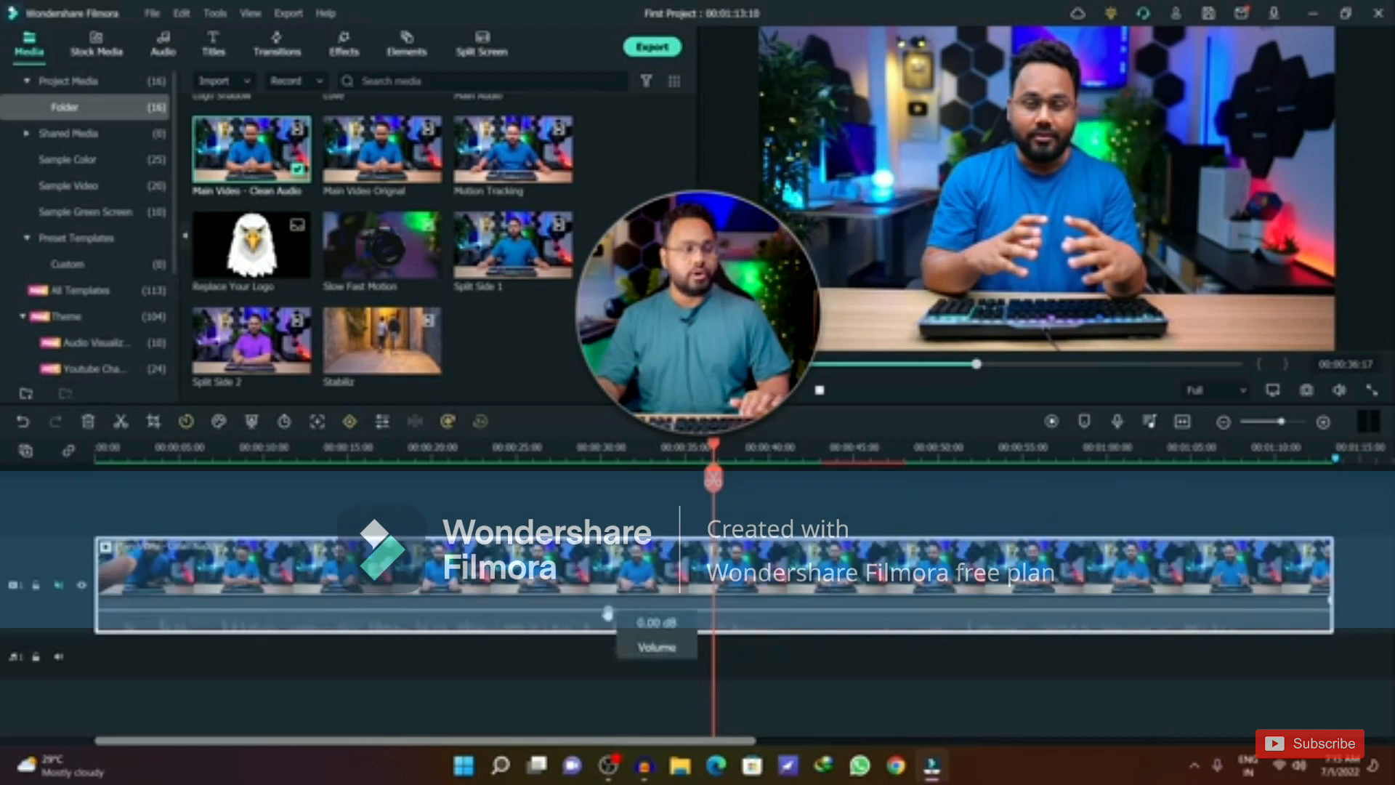
left_click(60, 586)
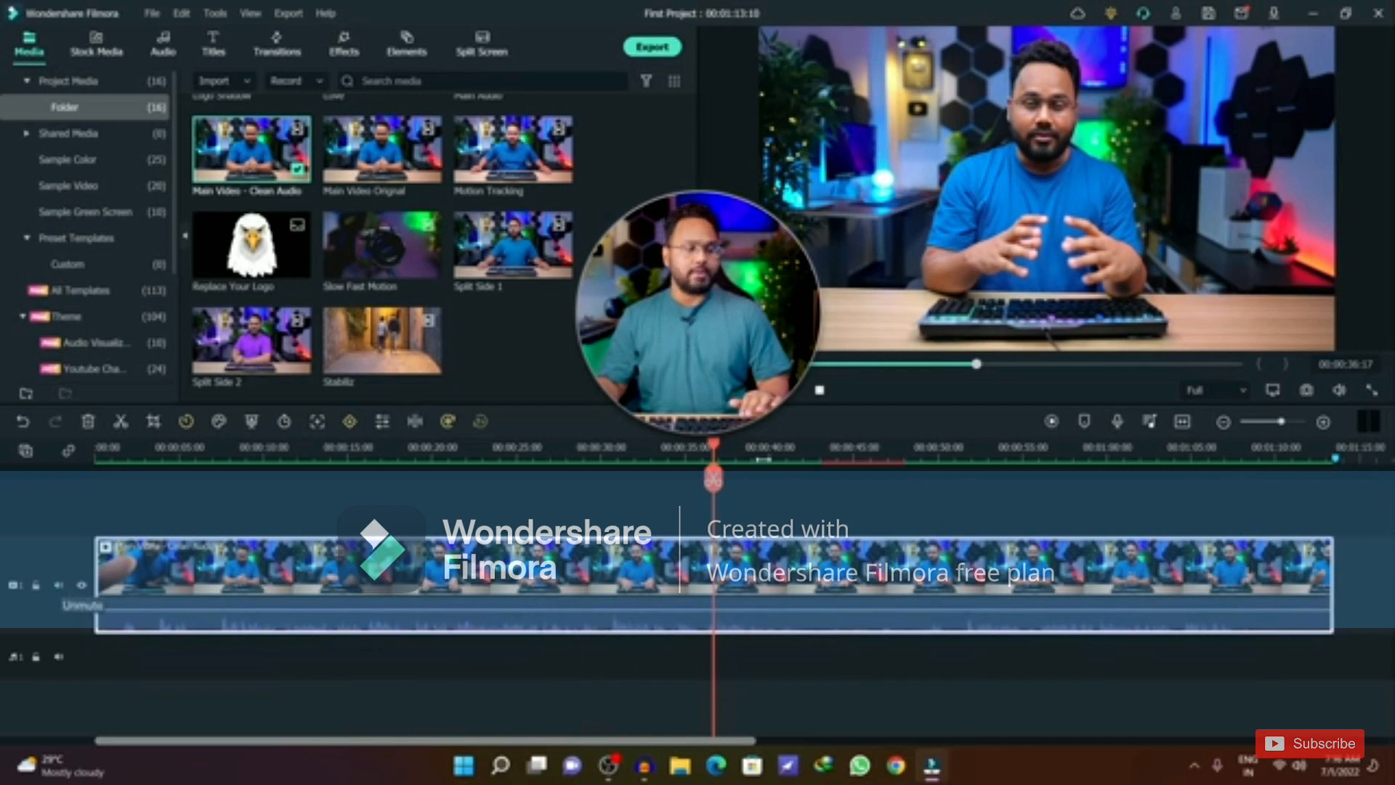
Step: Play the clip from the start and at several later points to find the unwanted parts at its beginning and end
left_click_drag(717, 445, 50, 486)
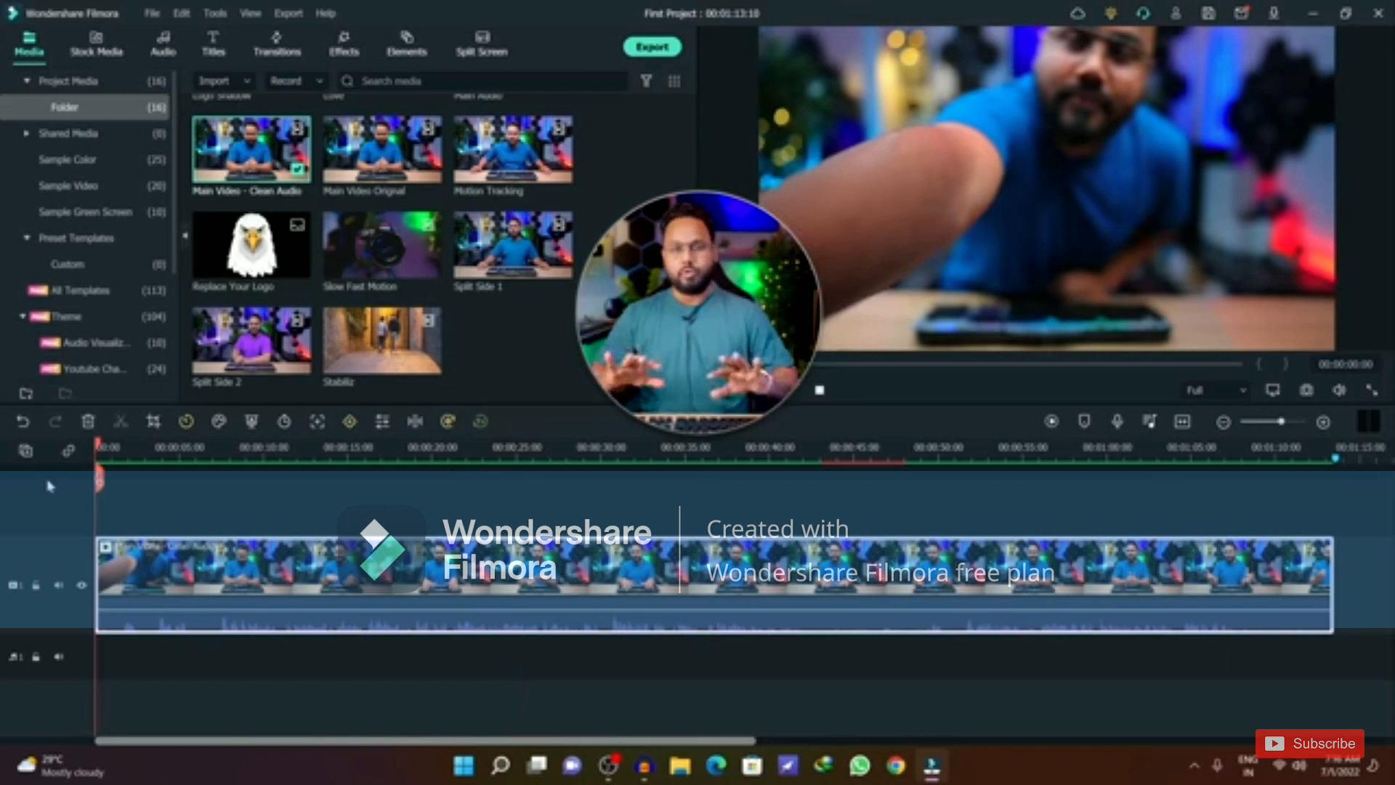
key("space")
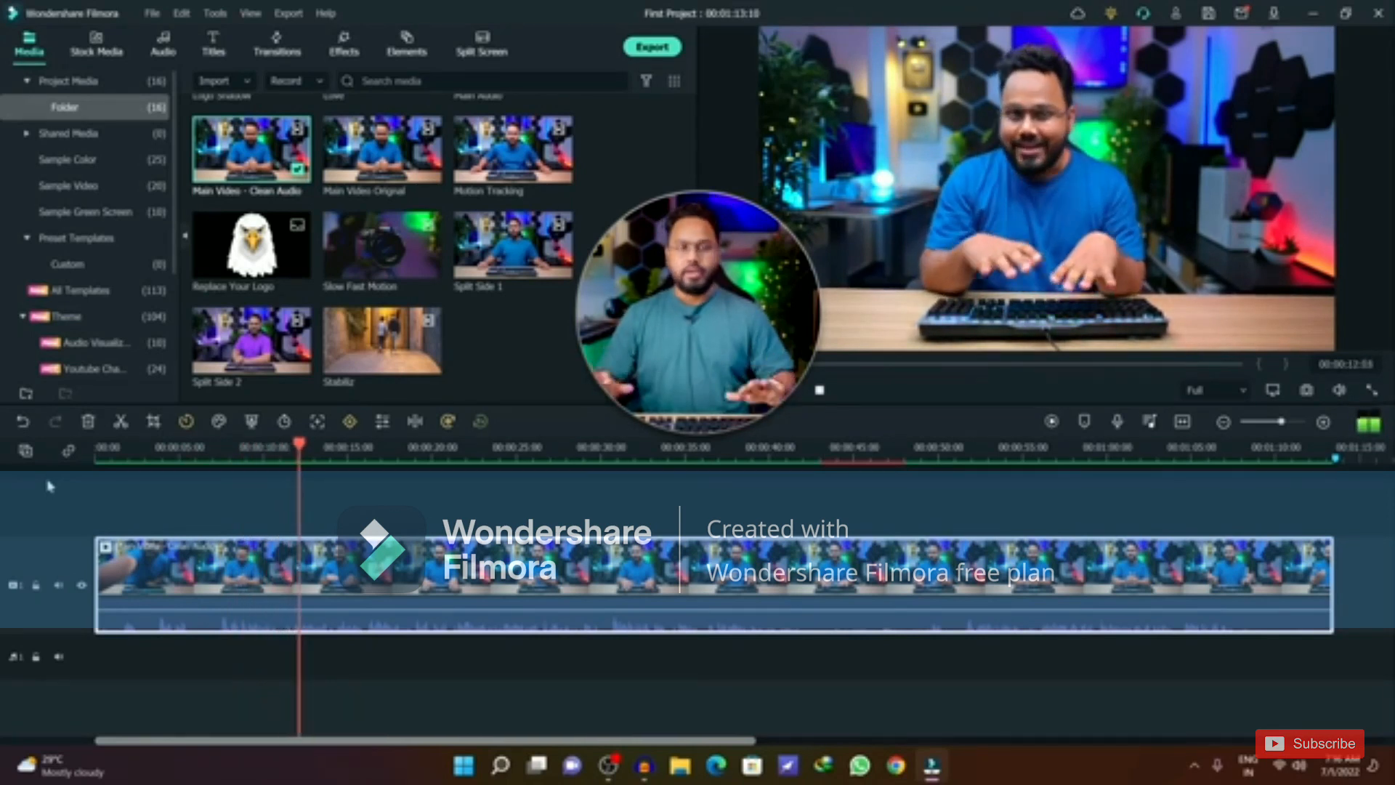
key("space")
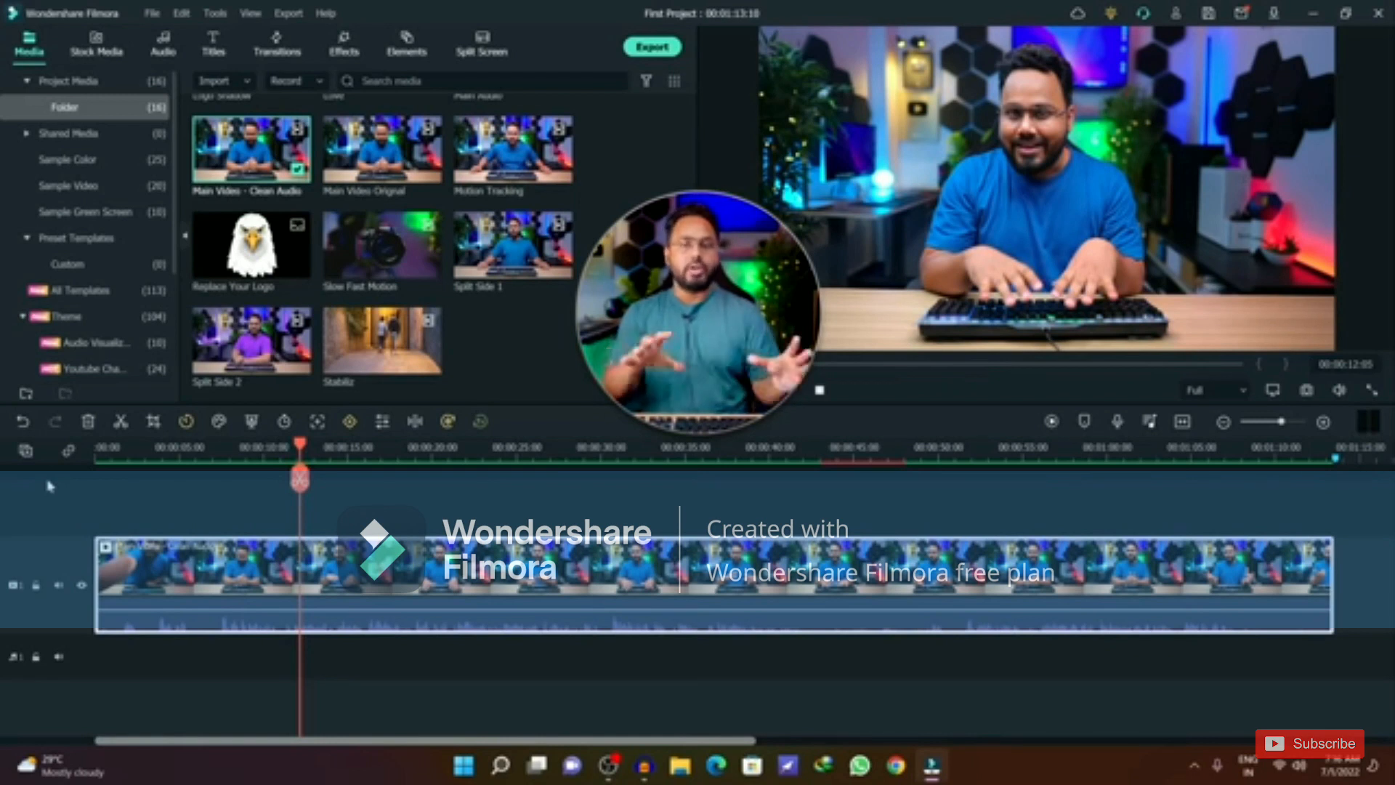
key("space")
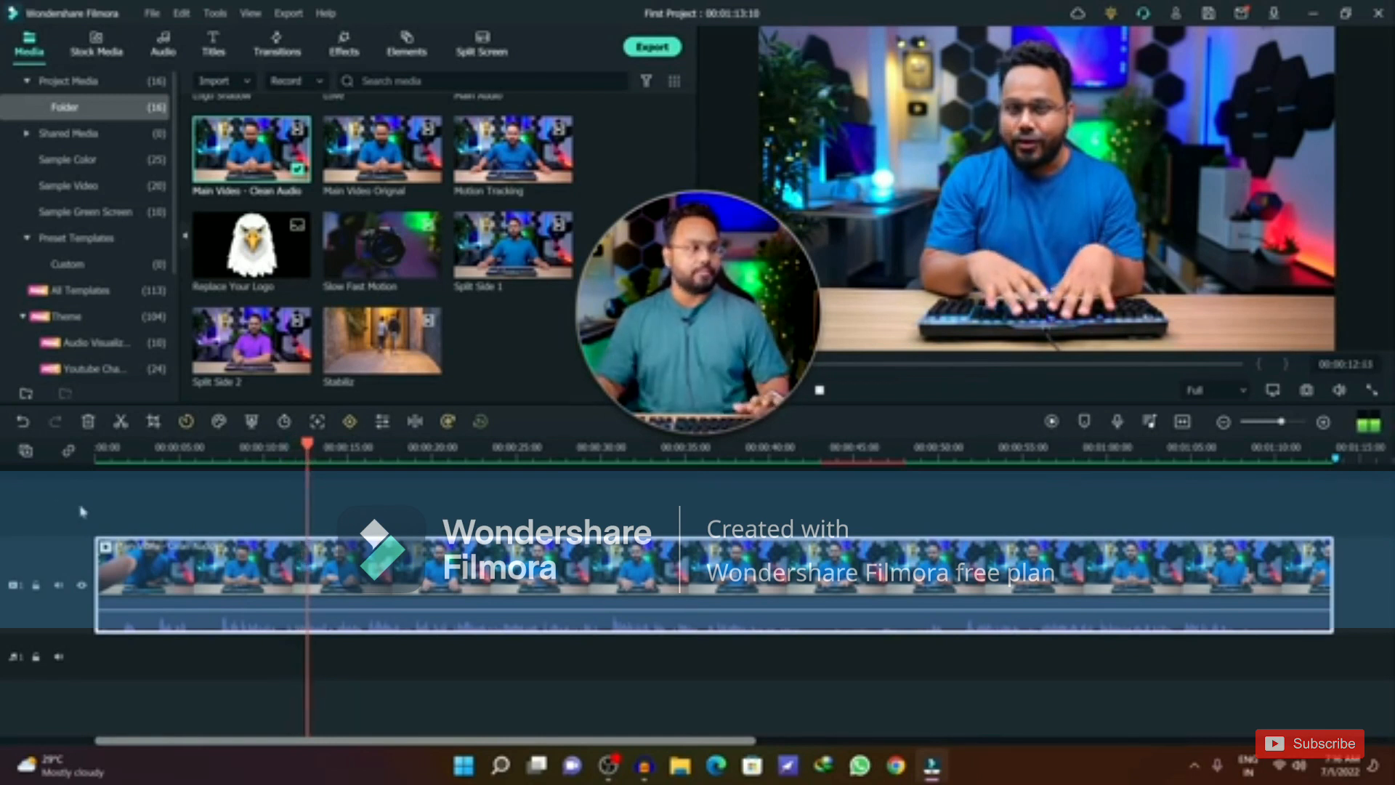
left_click(574, 452)
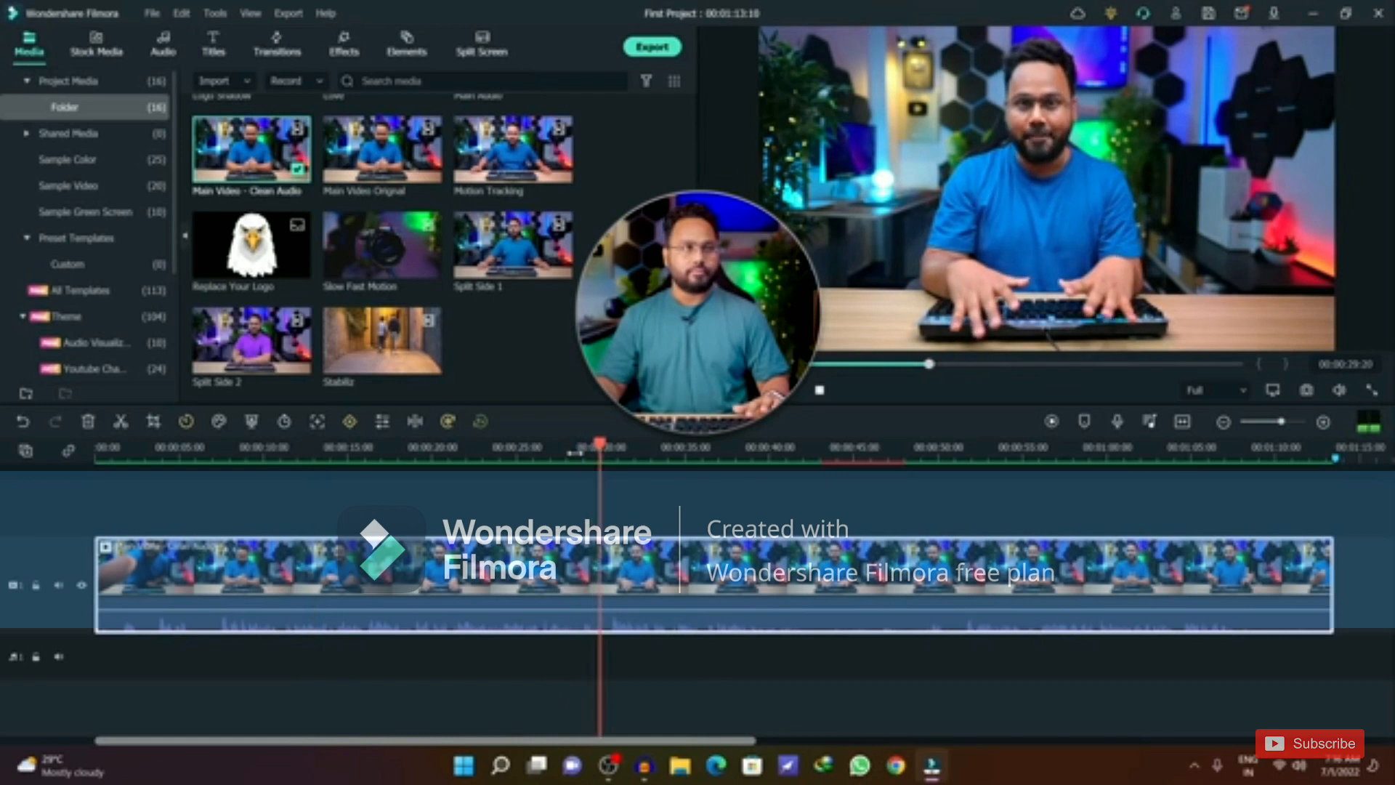
left_click(763, 452)
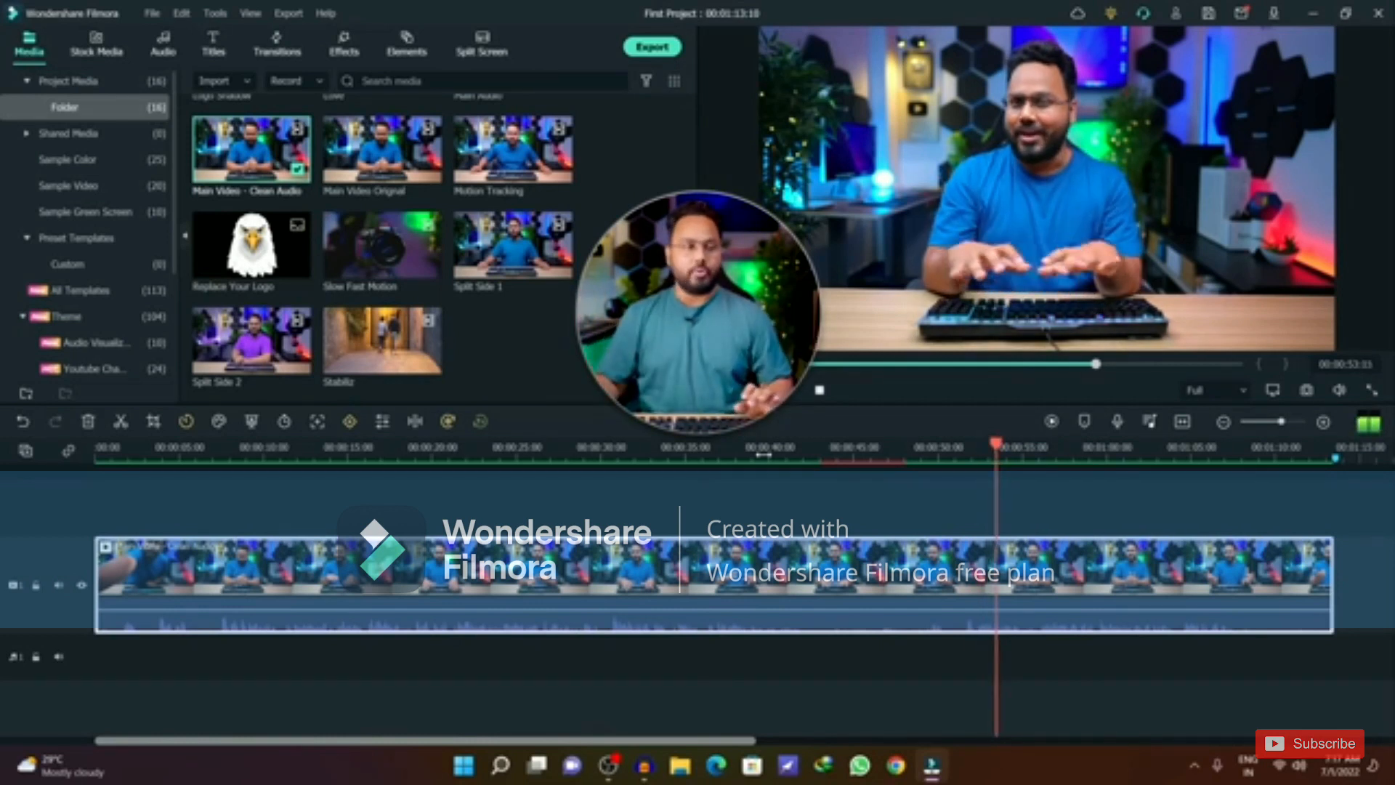
left_click(1190, 450)
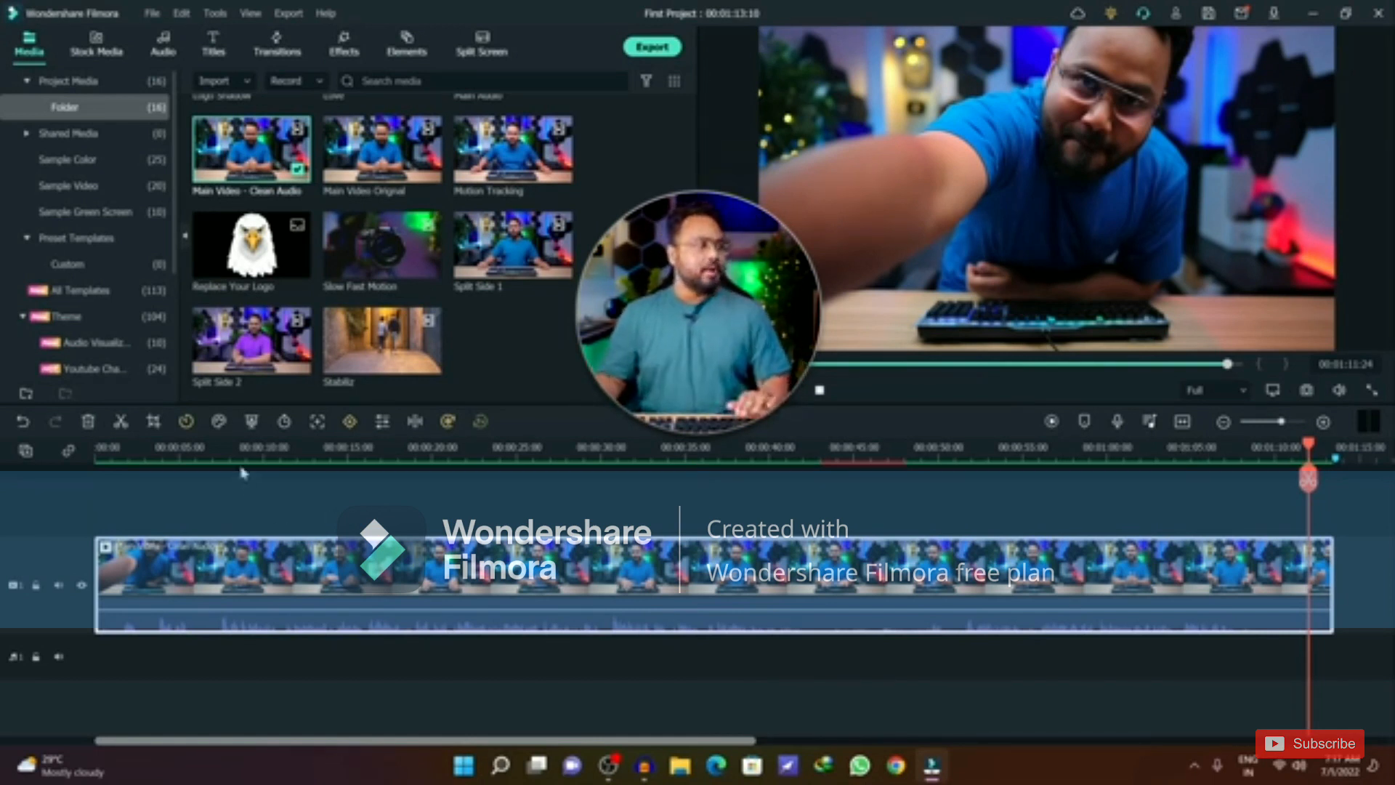
left_click(227, 447)
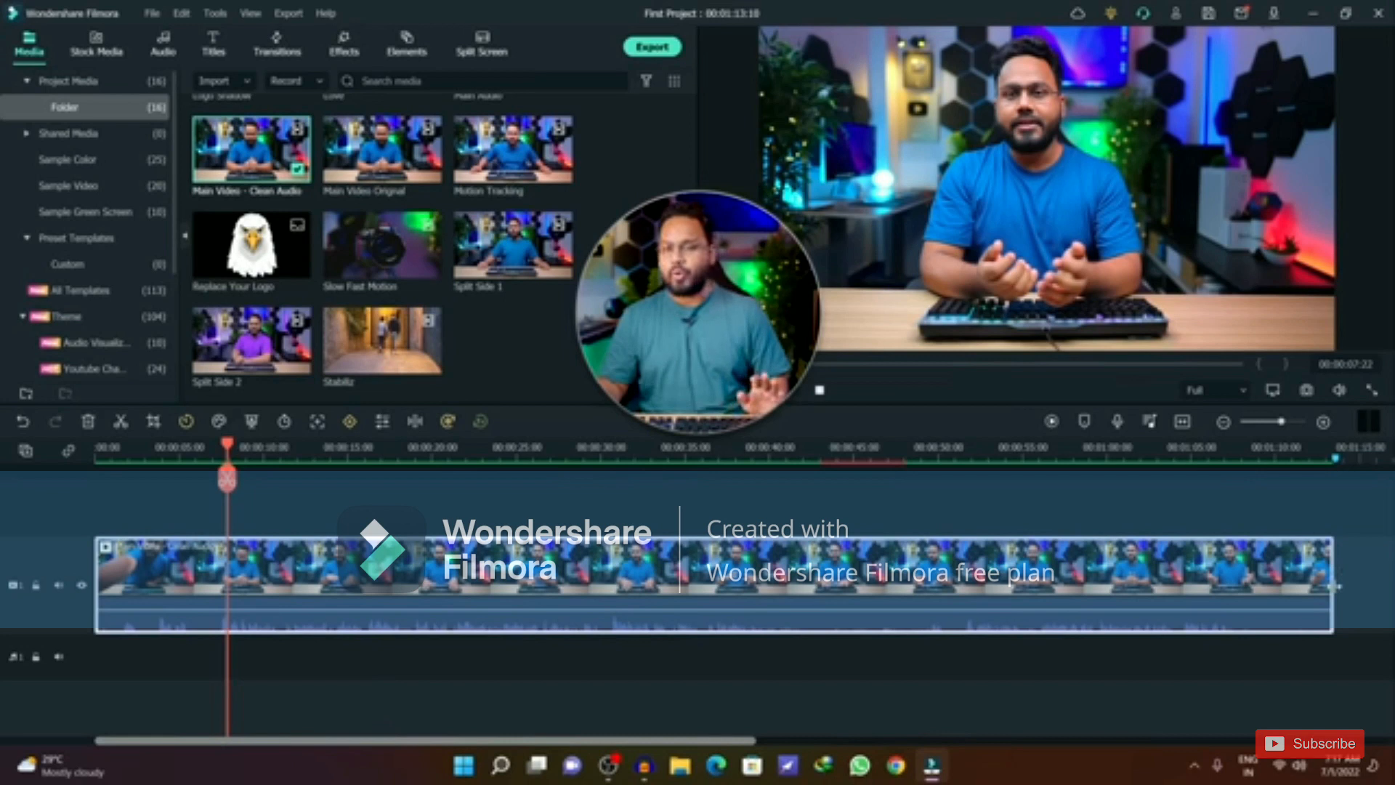
Step: Trim the end of the clip back to 00:01:09:01 by its edge and check the new ending
left_click_drag(1335, 585, 1253, 600)
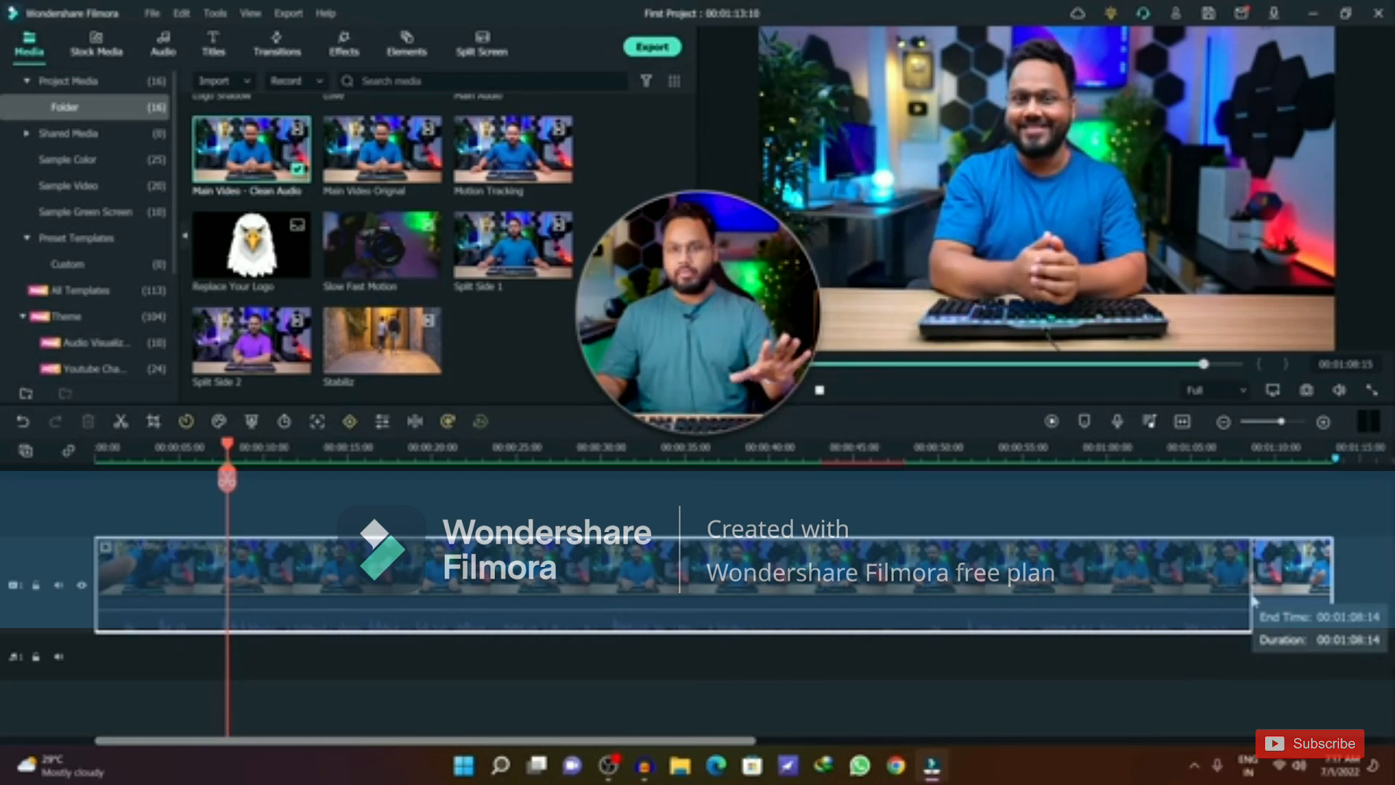
mouse_move(1252, 600)
left_mouse_down()
mouse_move(1321, 594)
mouse_move(1247, 609)
mouse_move(1262, 596)
left_mouse_up()
left_click(1208, 454)
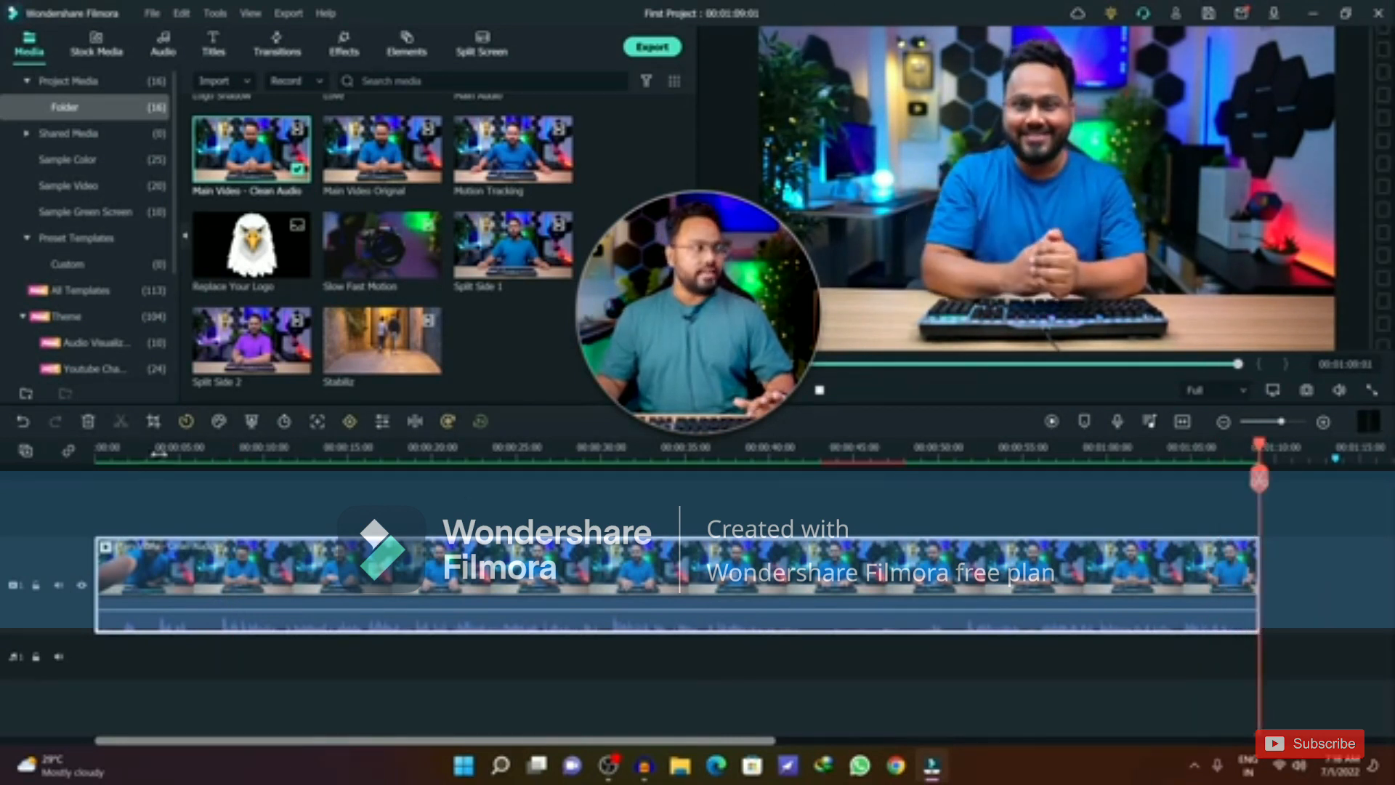
Step: Locate where the talking begins, at about 00:00:06:24, and trim the clip's start edge to that point
left_click(187, 447)
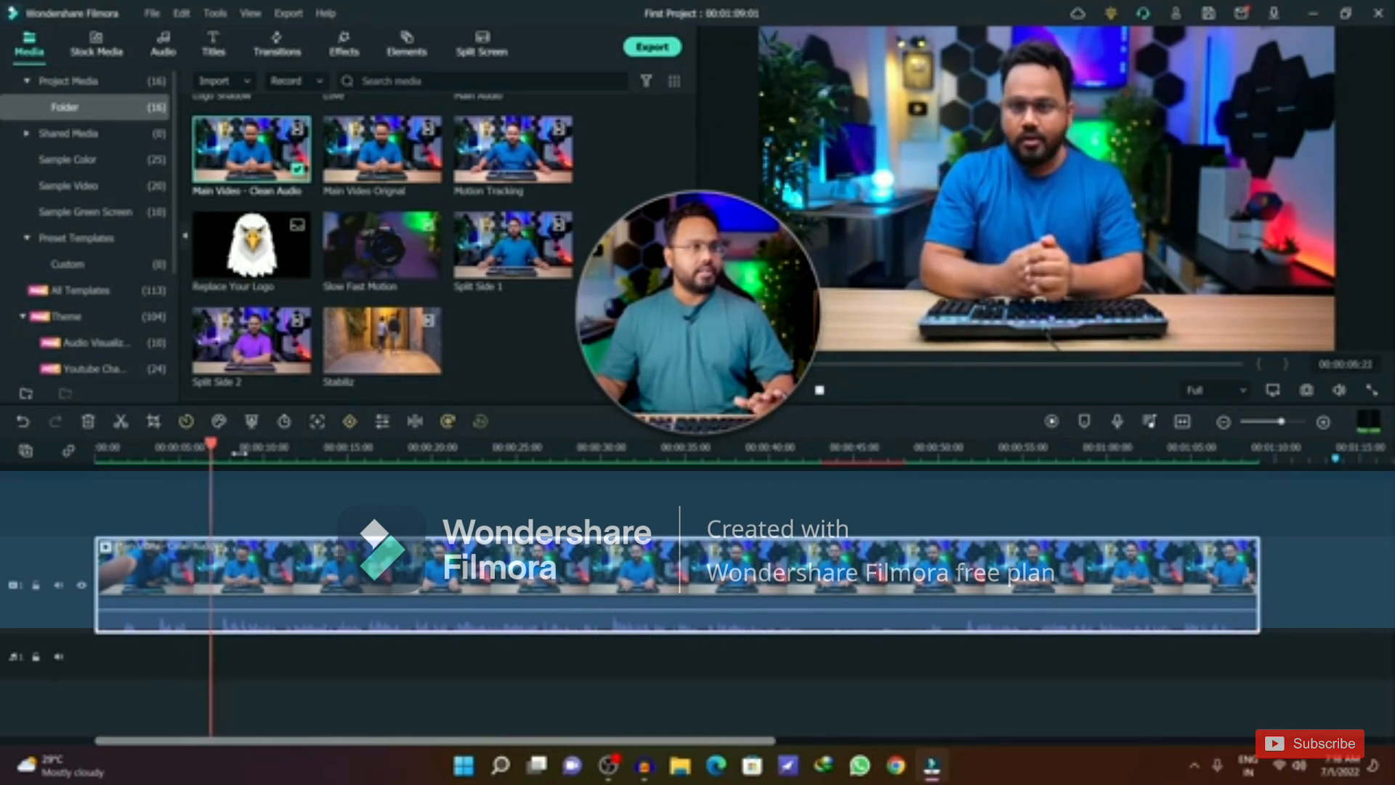
key("space")
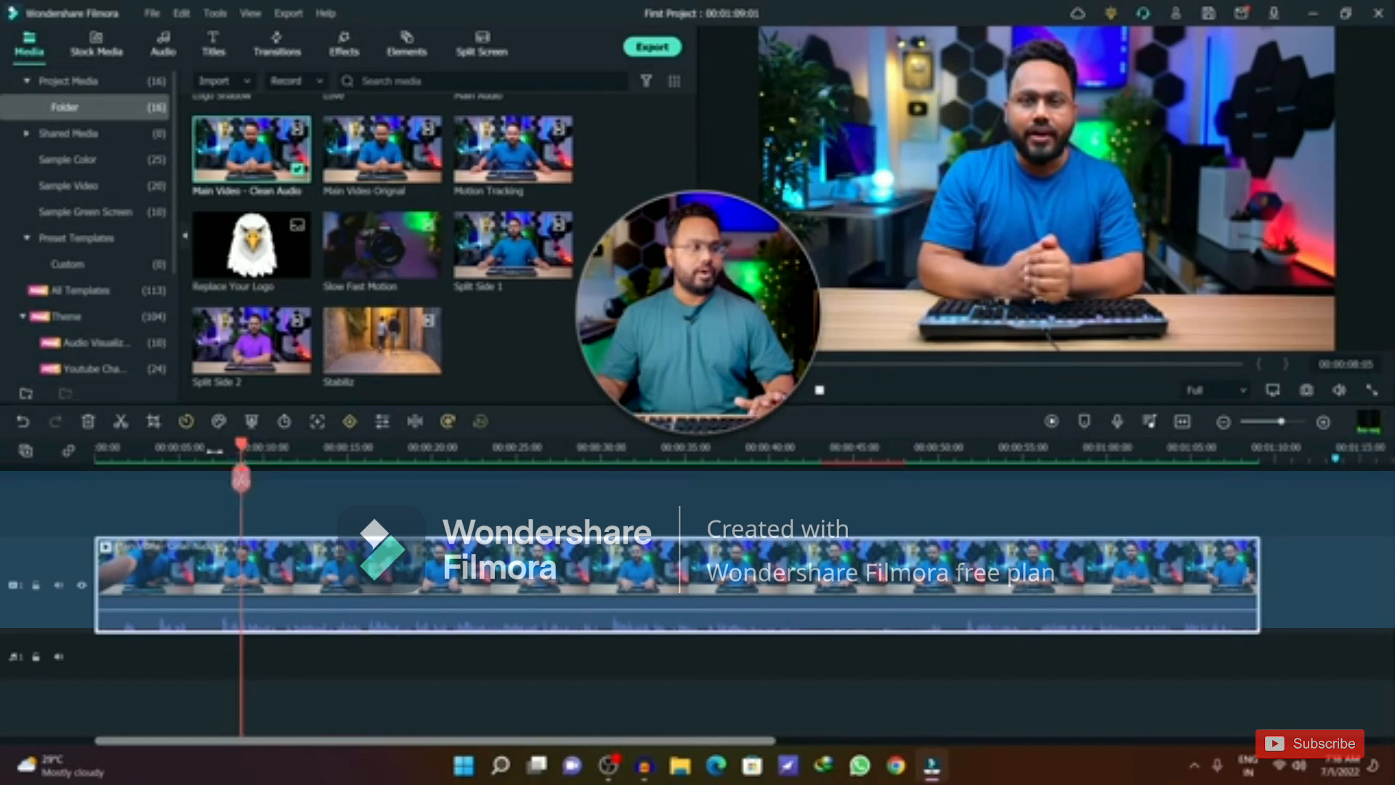
left_click(211, 449)
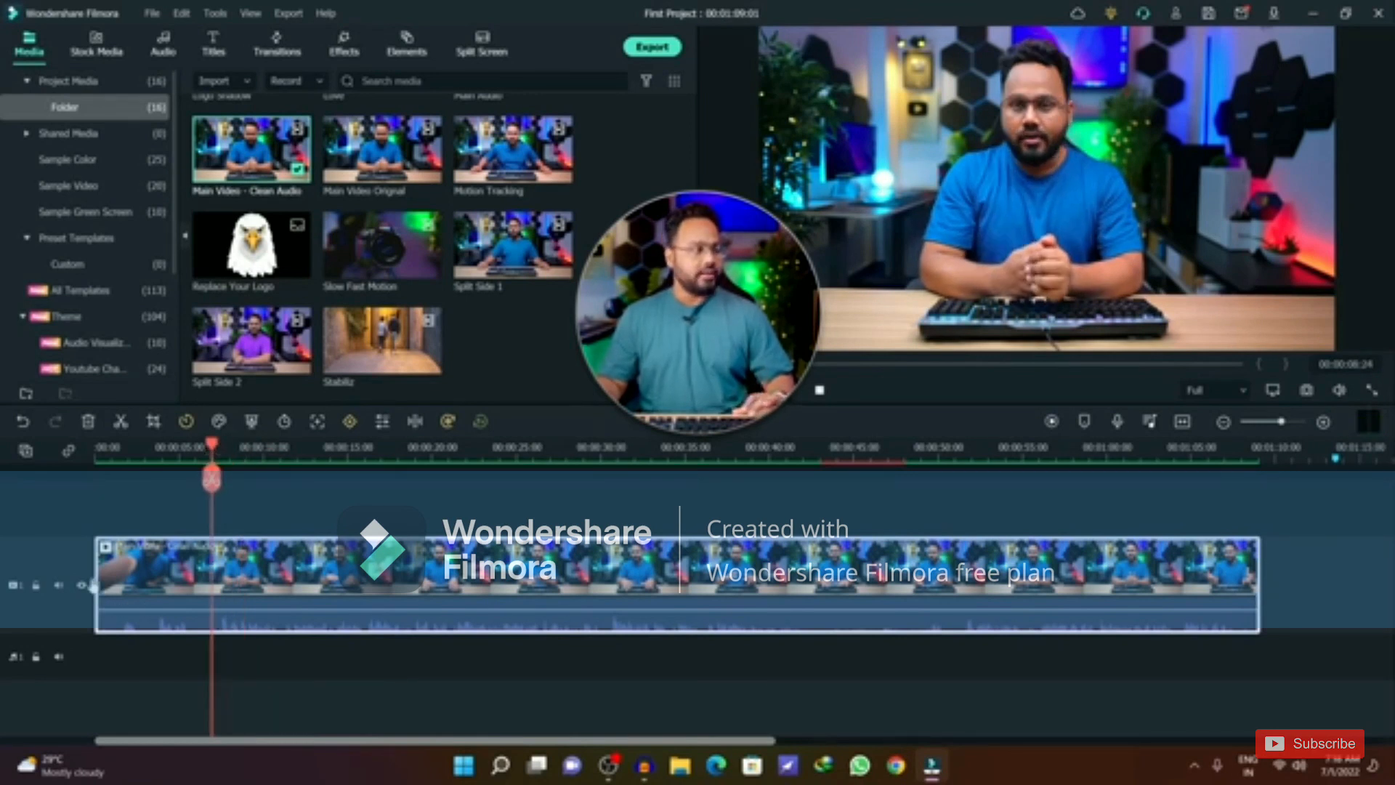
left_click_drag(94, 584, 216, 590)
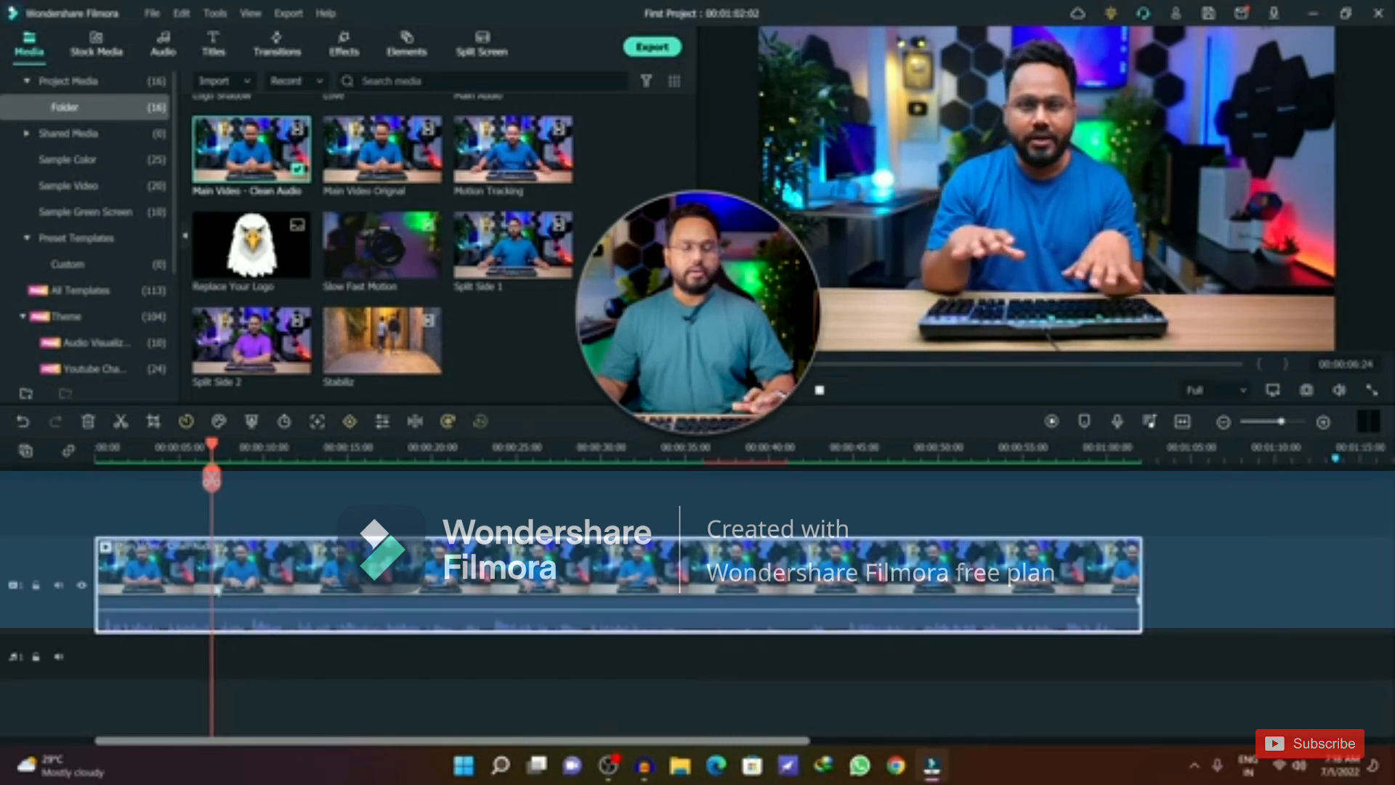
Step: Preview the trimmed clip from its beginning and restore it to its original full length
left_click_drag(213, 449, 27, 471)
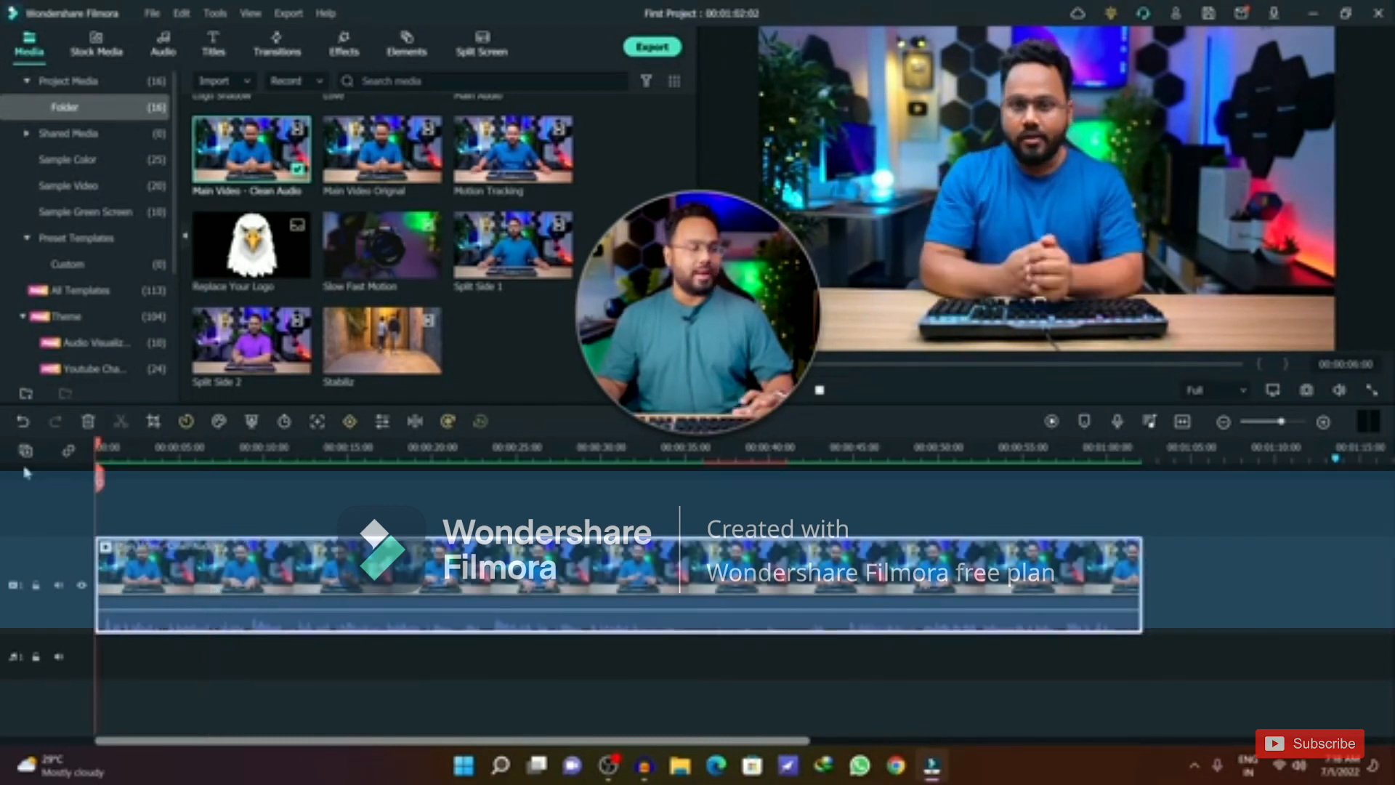
key("space")
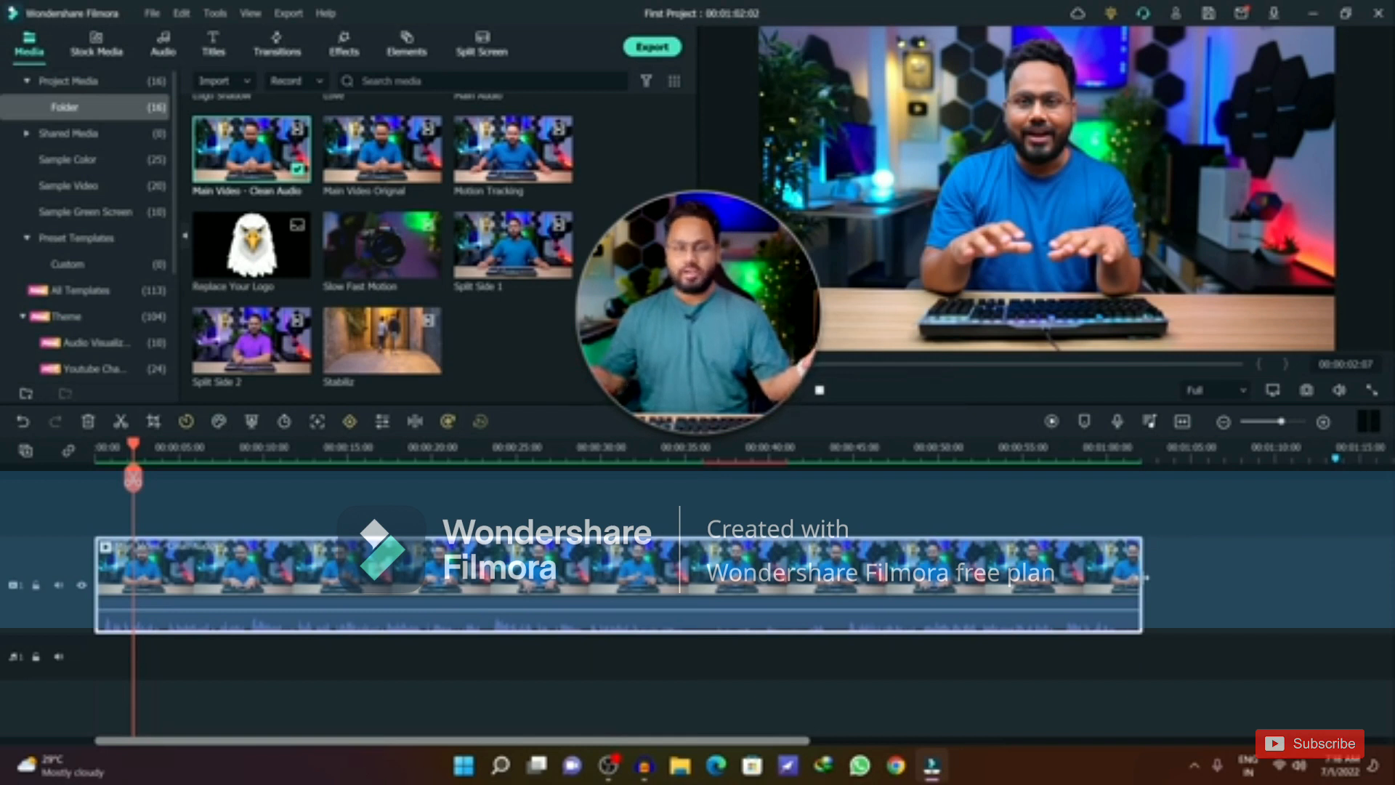
left_click_drag(1145, 576, 1334, 576)
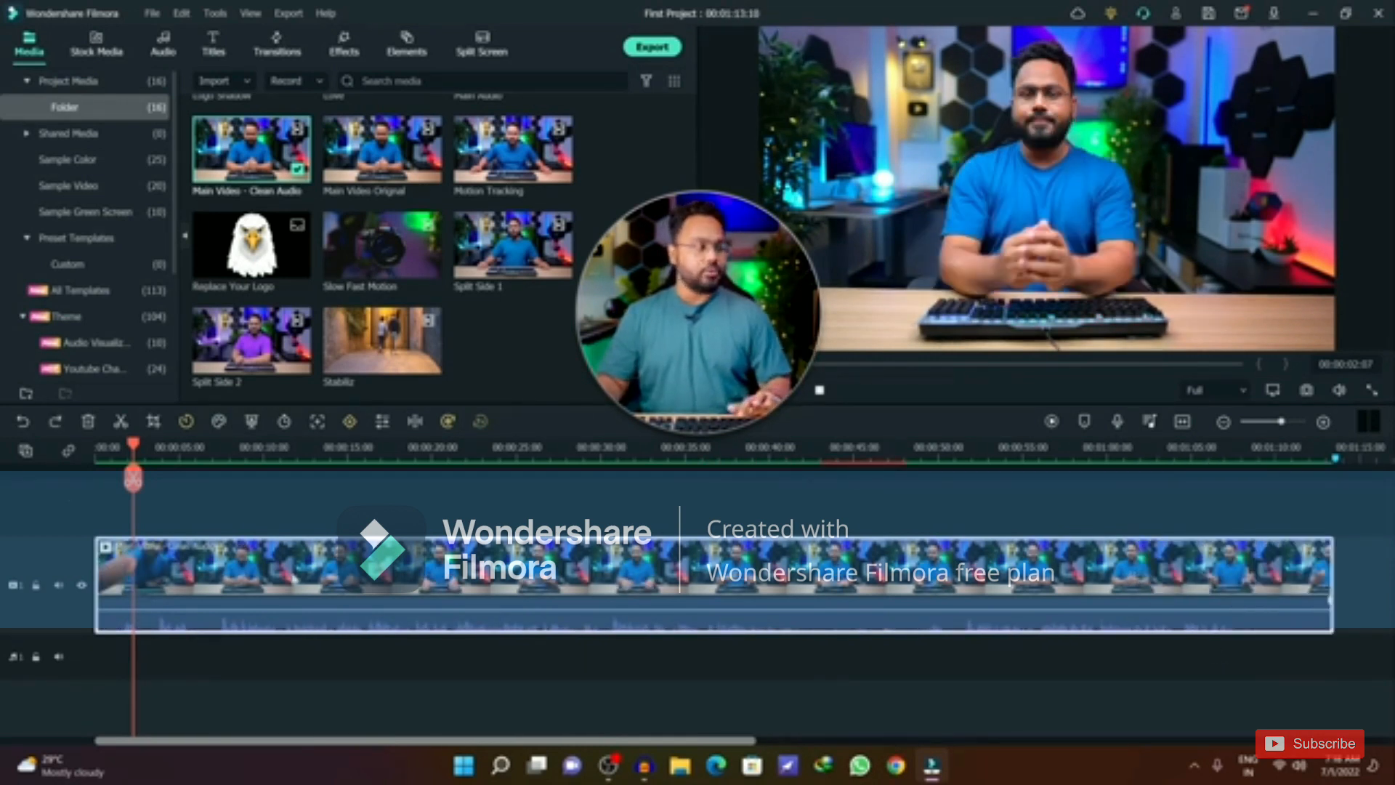
Step: Position the playhead just before the talking begins, at 00:00:07:08, and split the clip there
left_click_drag(136, 456, 223, 450)
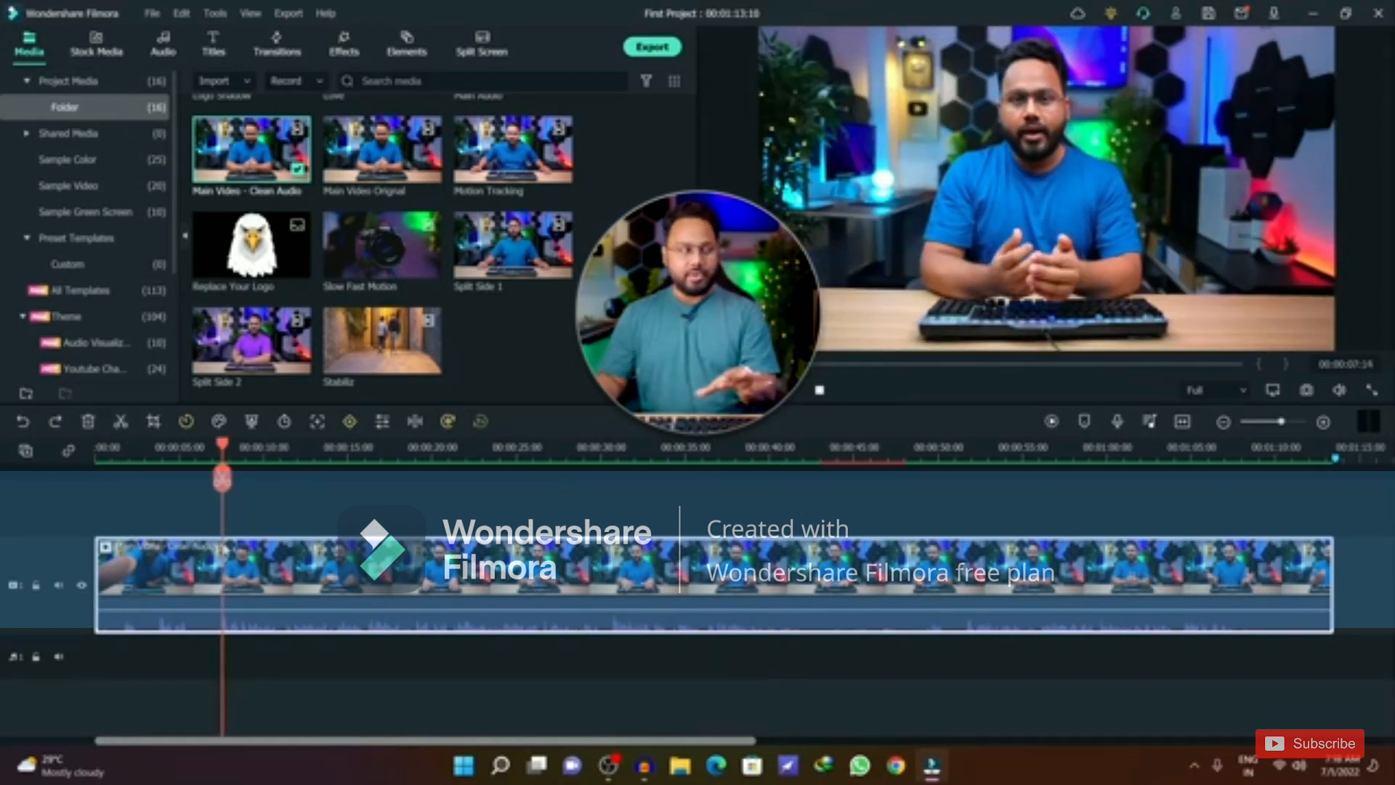
mouse_move(224, 550)
left_mouse_down()
mouse_move(433, 538)
mouse_move(187, 531)
mouse_move(219, 525)
left_mouse_up()
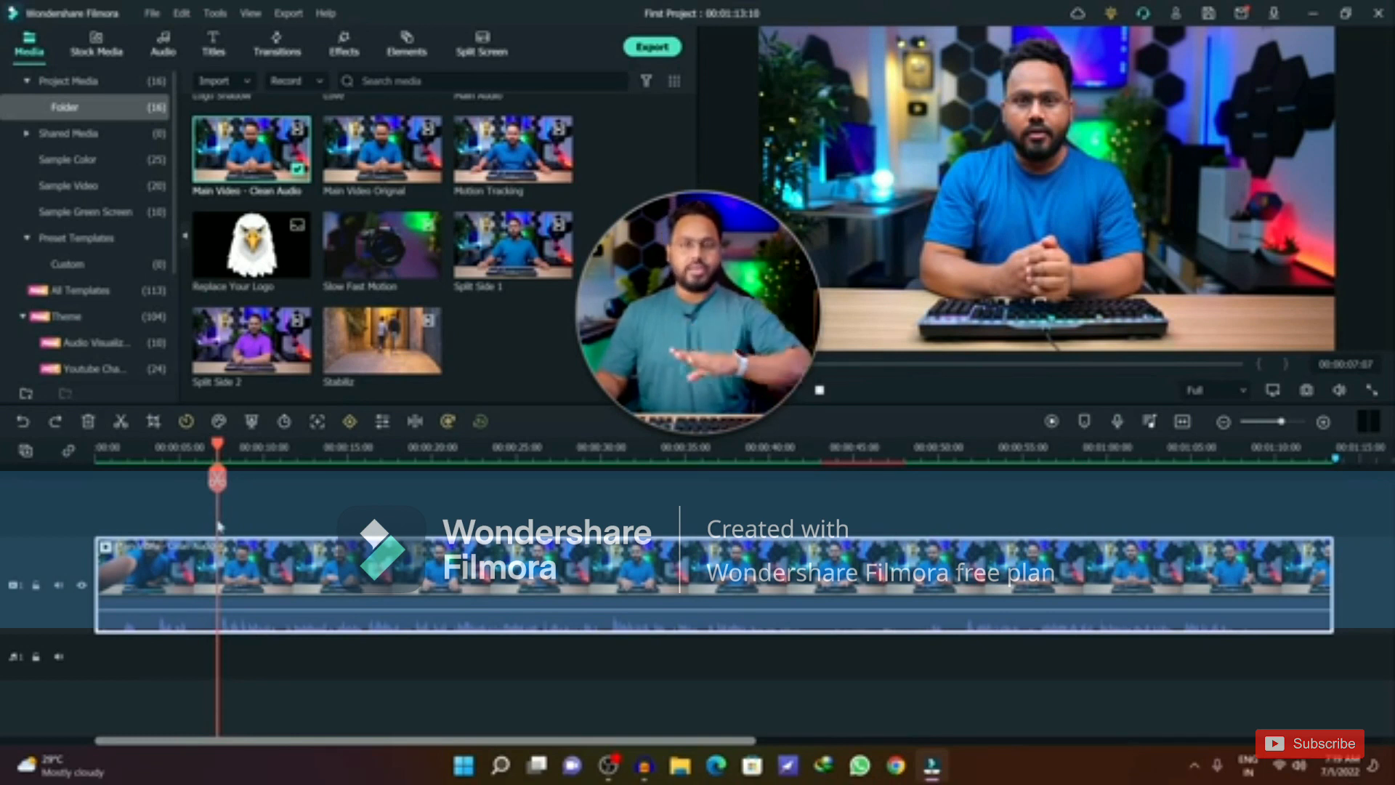
left_click_drag(220, 525, 217, 528)
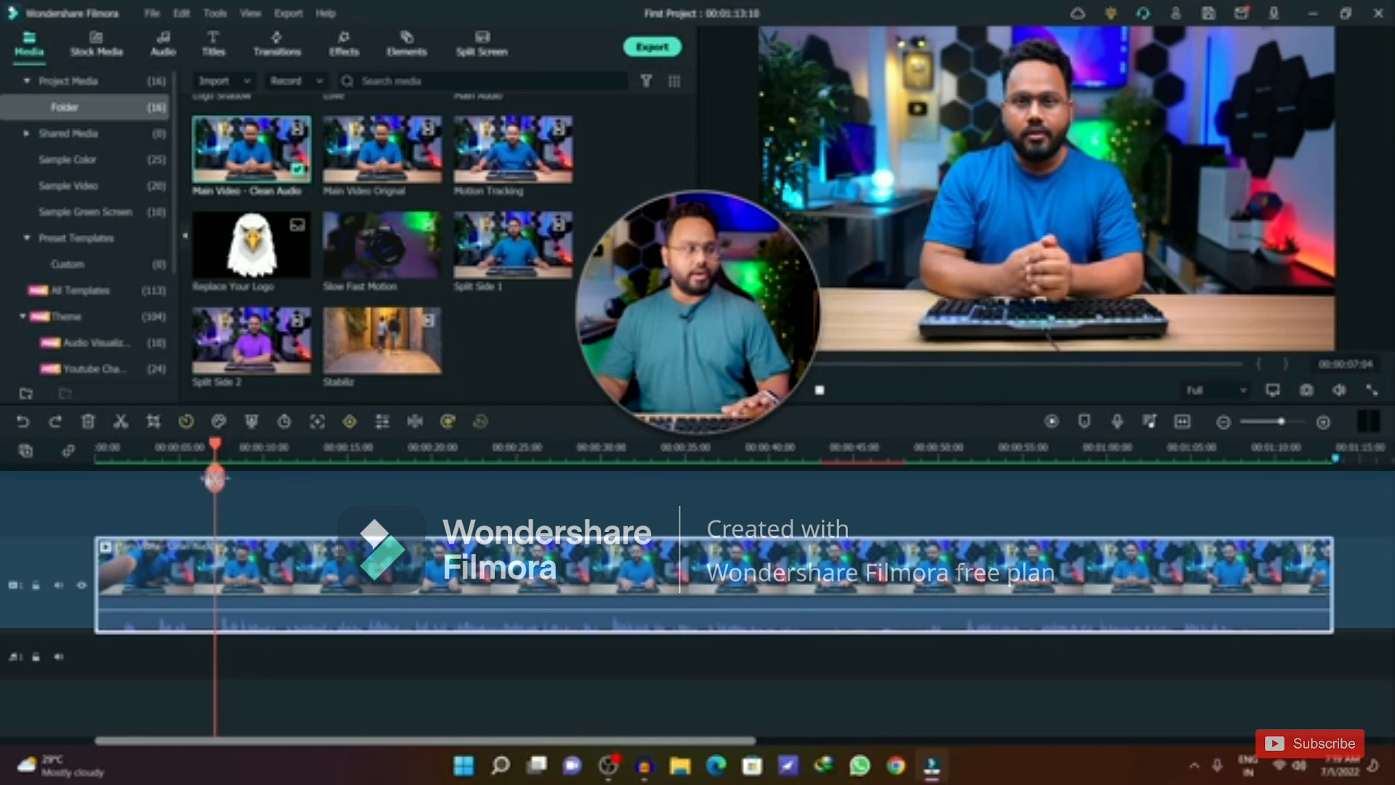
key("space")
key("space")
mouse_move(231, 446)
left_mouse_down()
mouse_move(205, 452)
mouse_move(217, 461)
left_mouse_up()
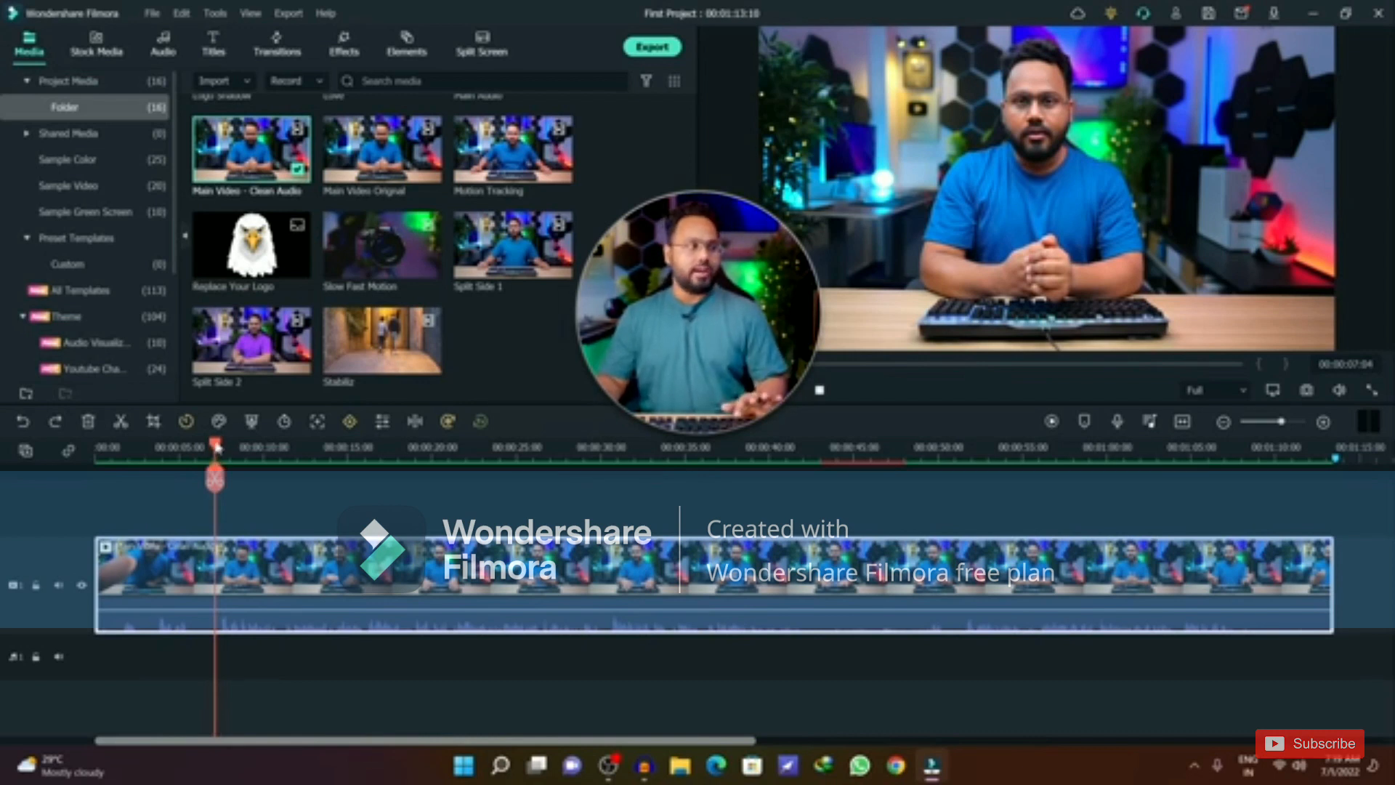
mouse_move(216, 447)
left_mouse_down()
mouse_move(200, 449)
mouse_move(219, 456)
left_mouse_up()
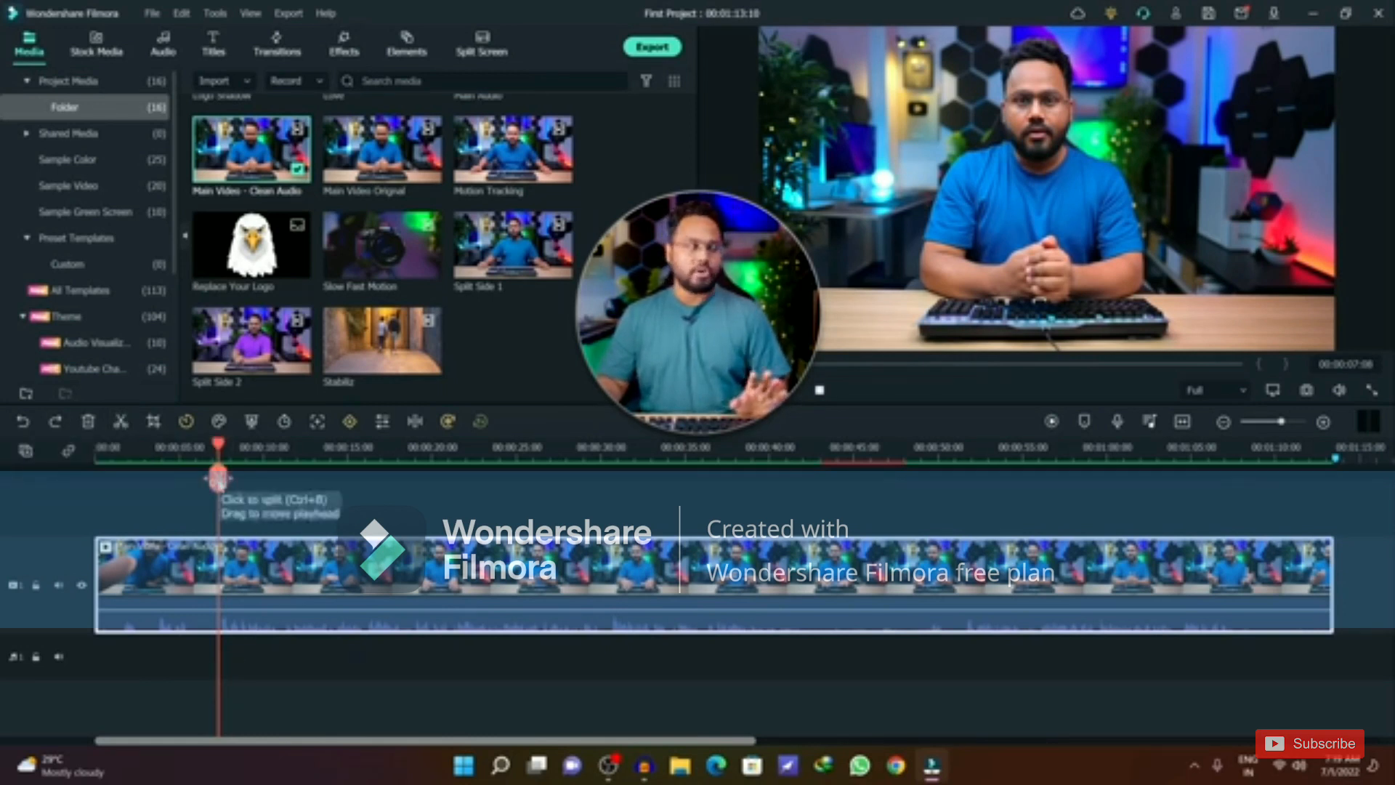
left_click(122, 422)
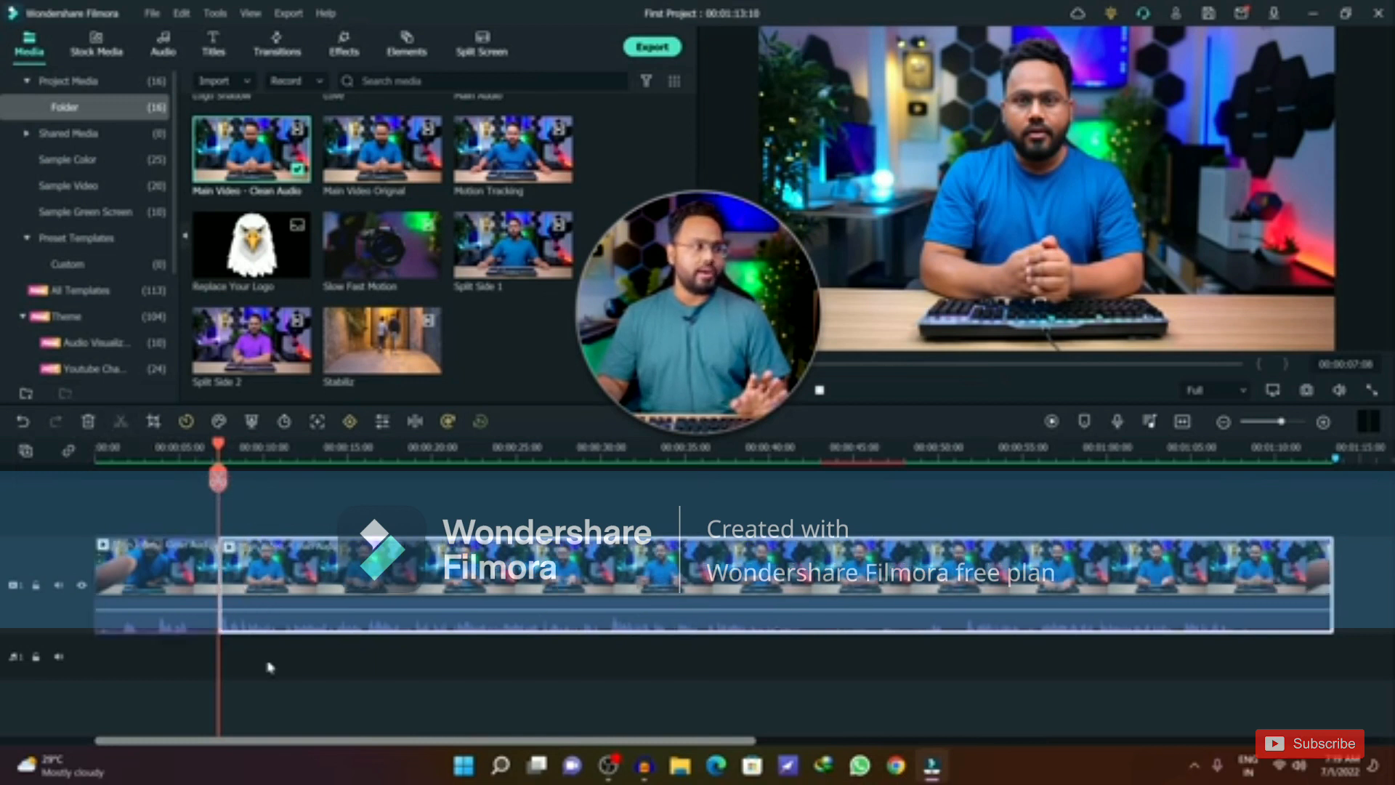
Step: Delete the unwanted opening segment before the split and play the new beginning of the timeline
left_click(201, 567)
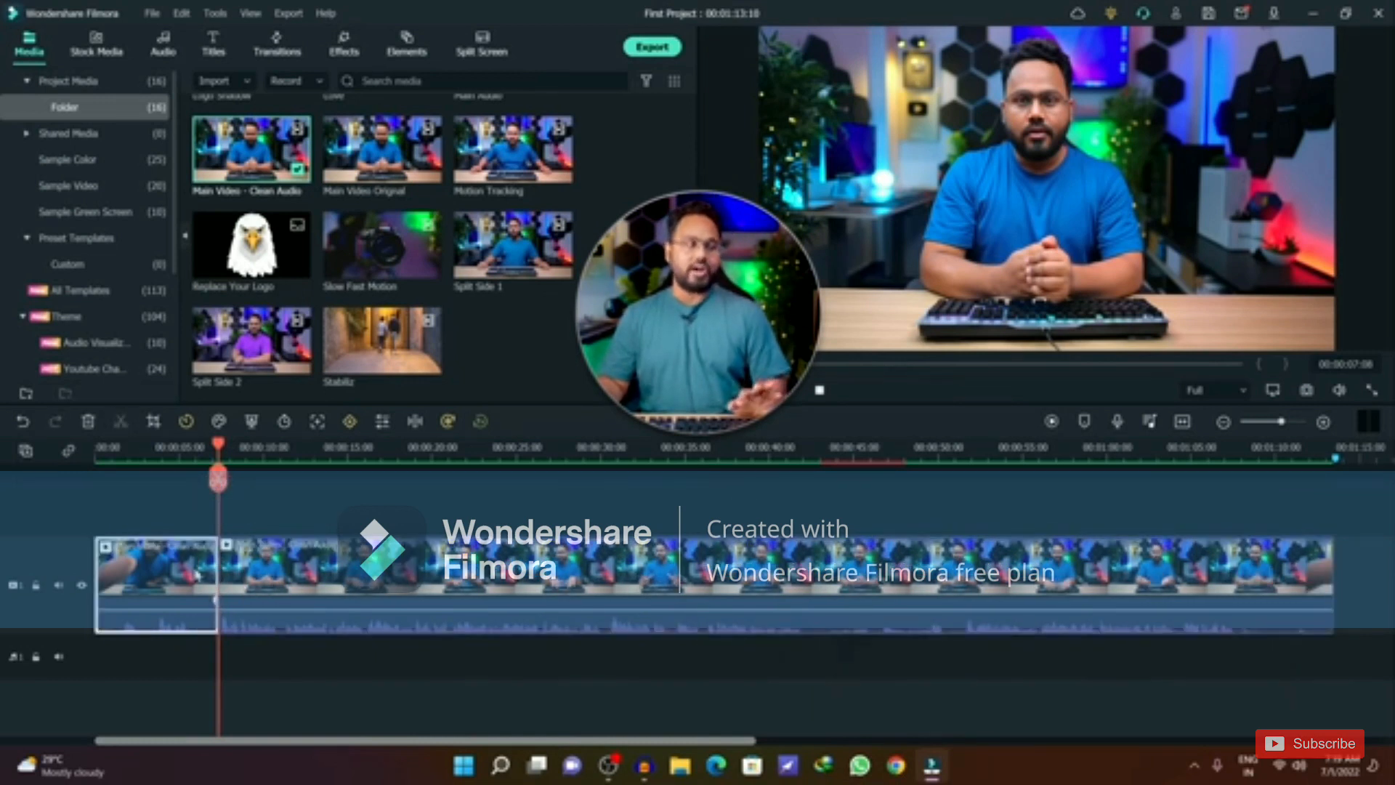
left_click(180, 460)
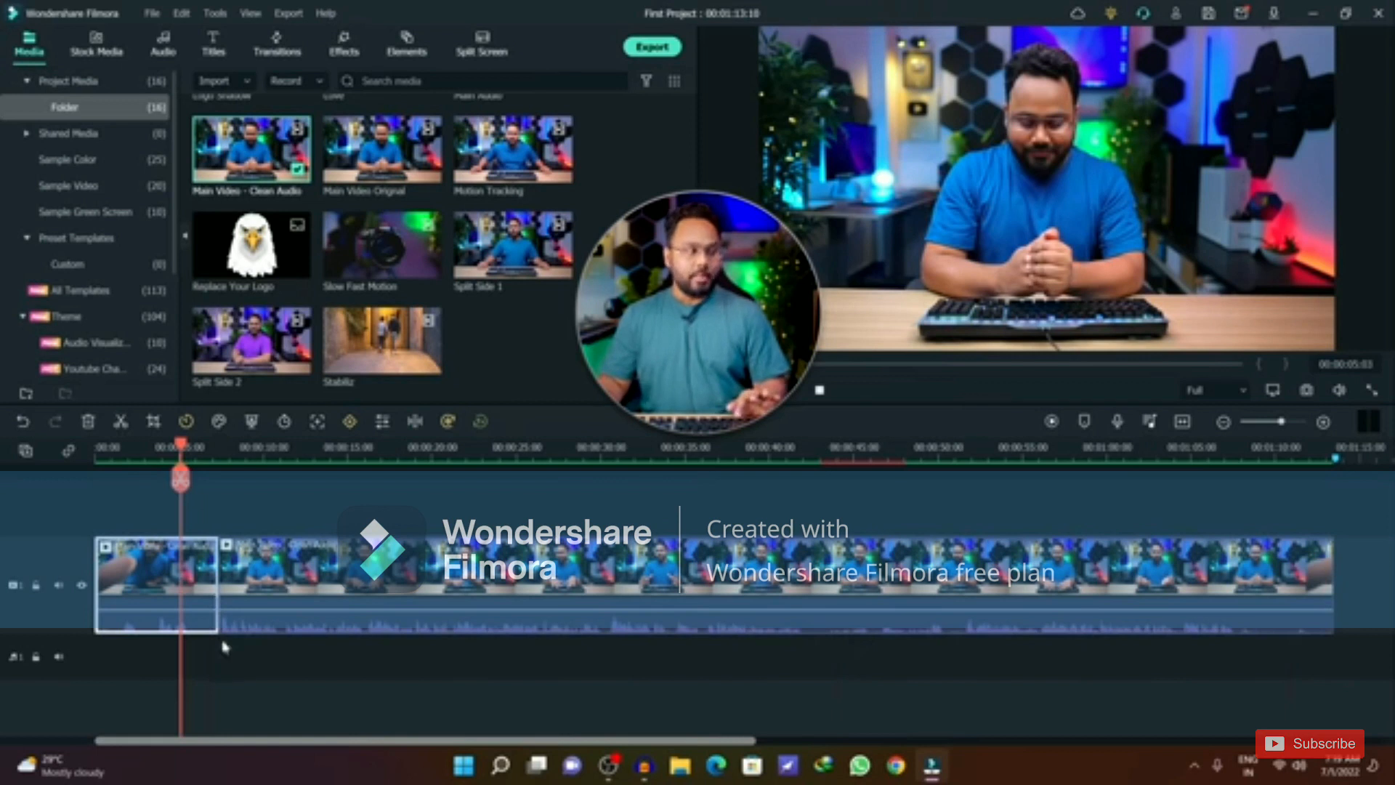
left_click(224, 491)
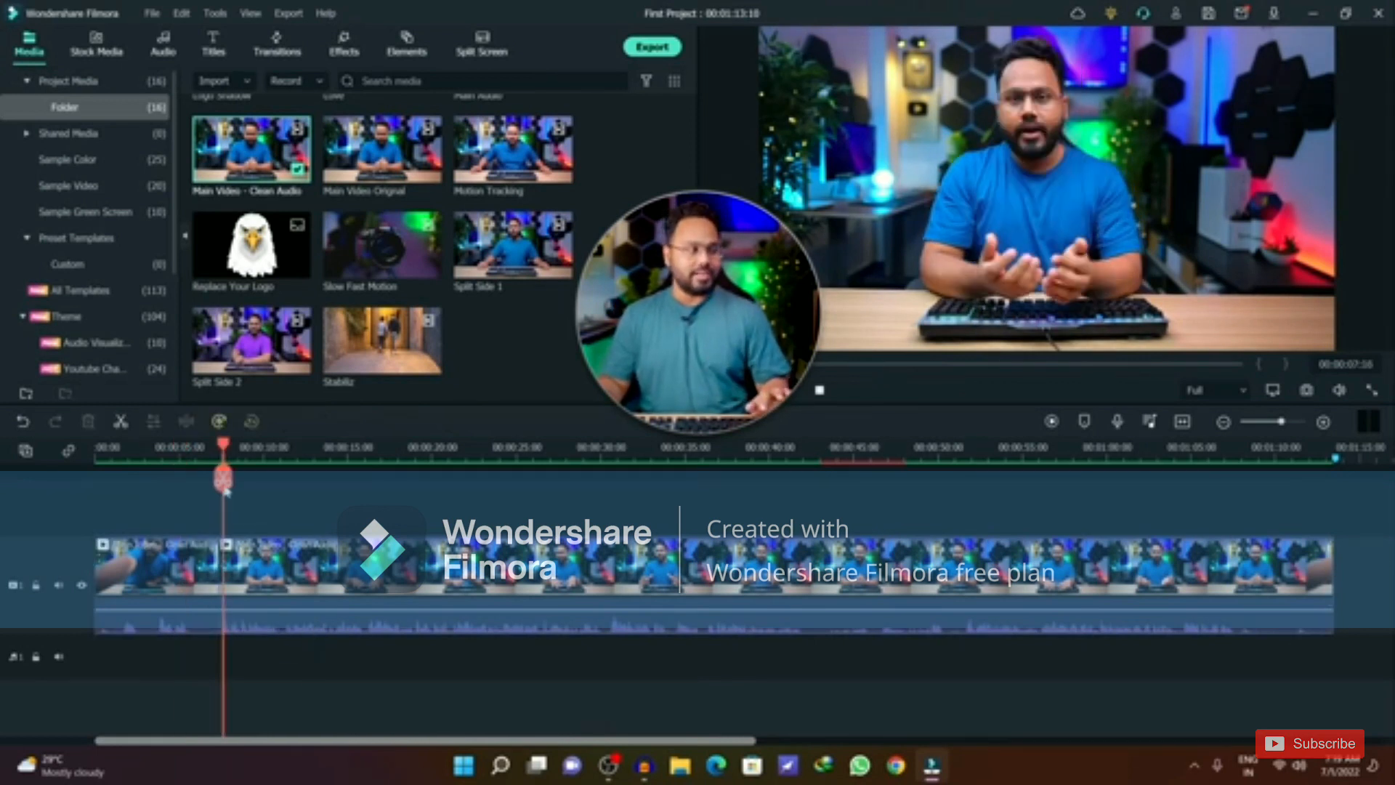
left_click_drag(224, 452, 220, 457)
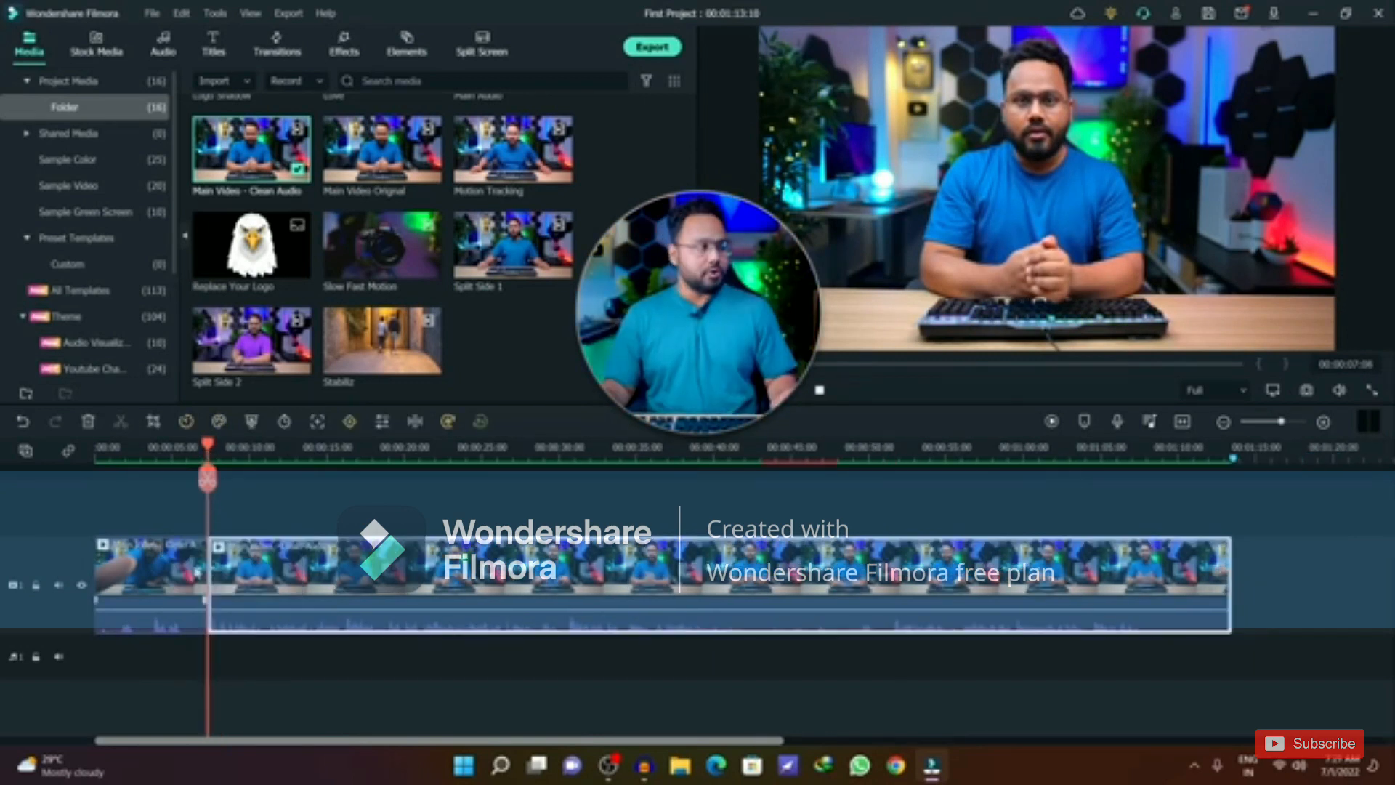
left_click(194, 570)
left_click_drag(209, 443, 22, 479)
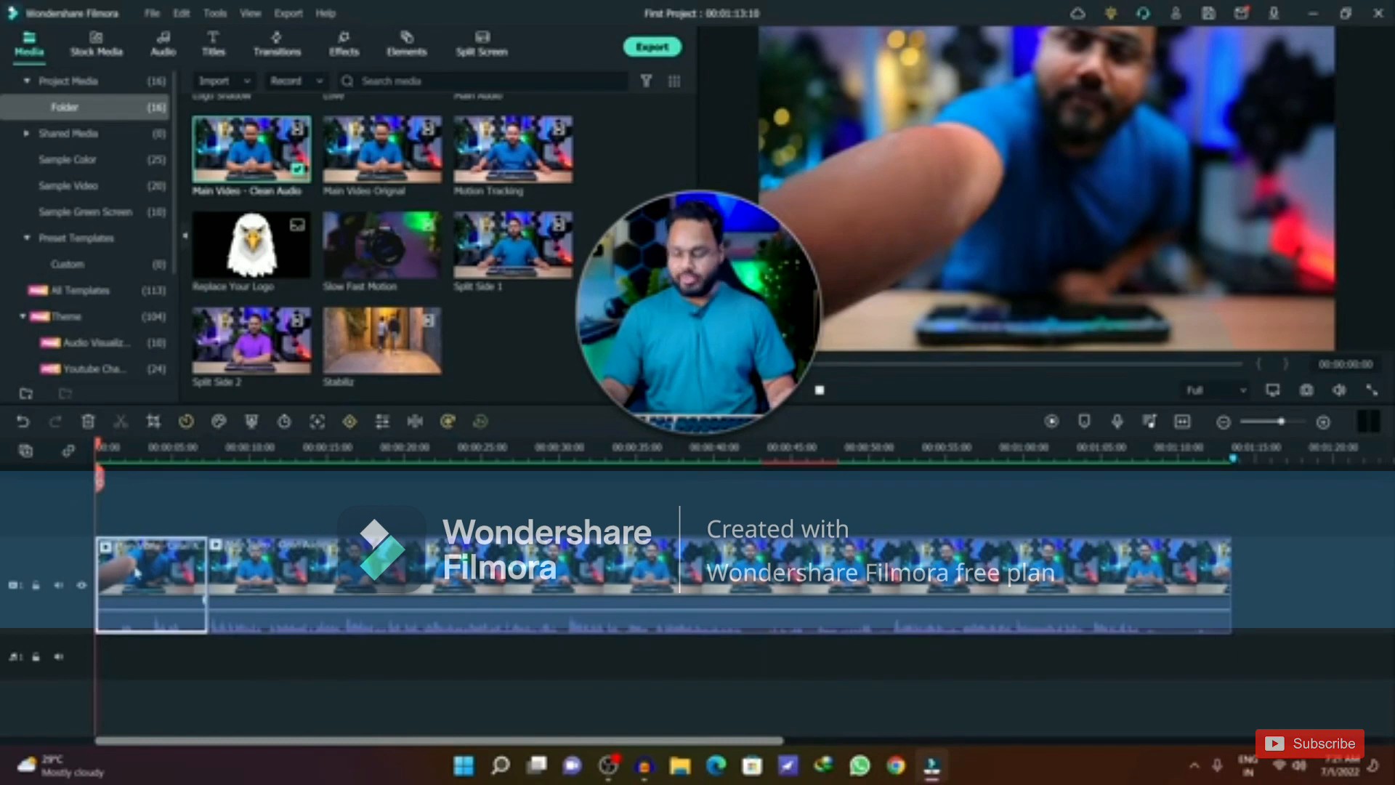
key("Delete")
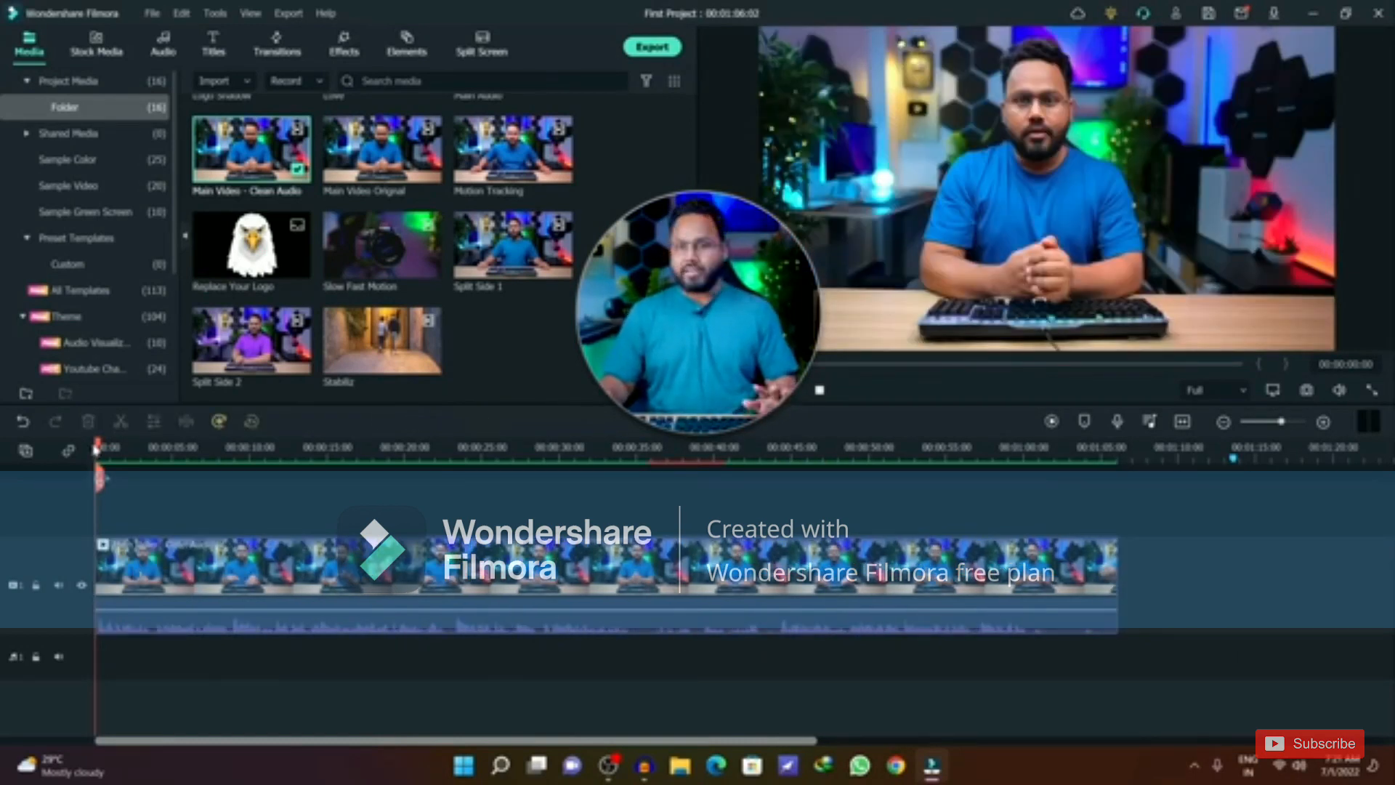
key("space")
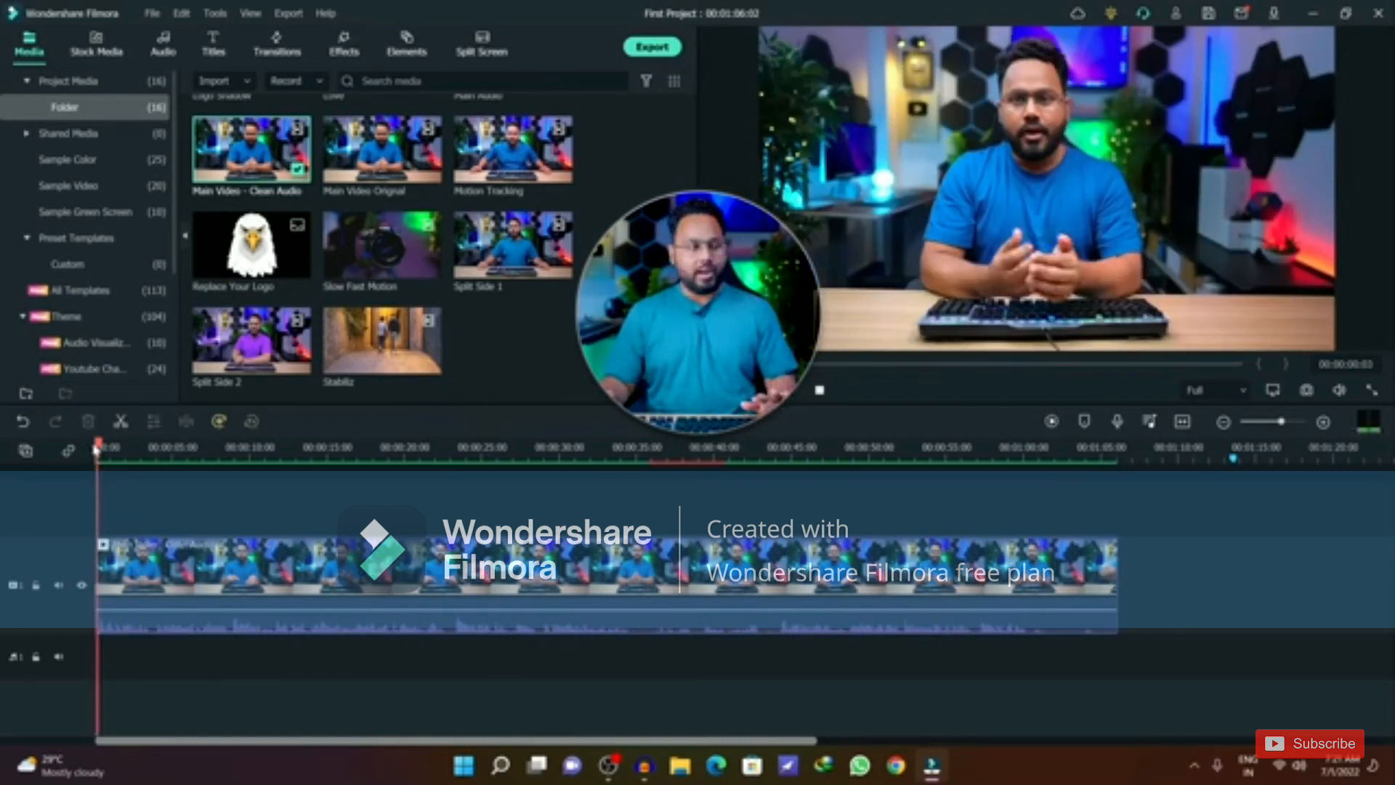
Step: Split the clip at 00:01:01:11, where the talking ends, and delete the leftover segment after it
left_click(1024, 452)
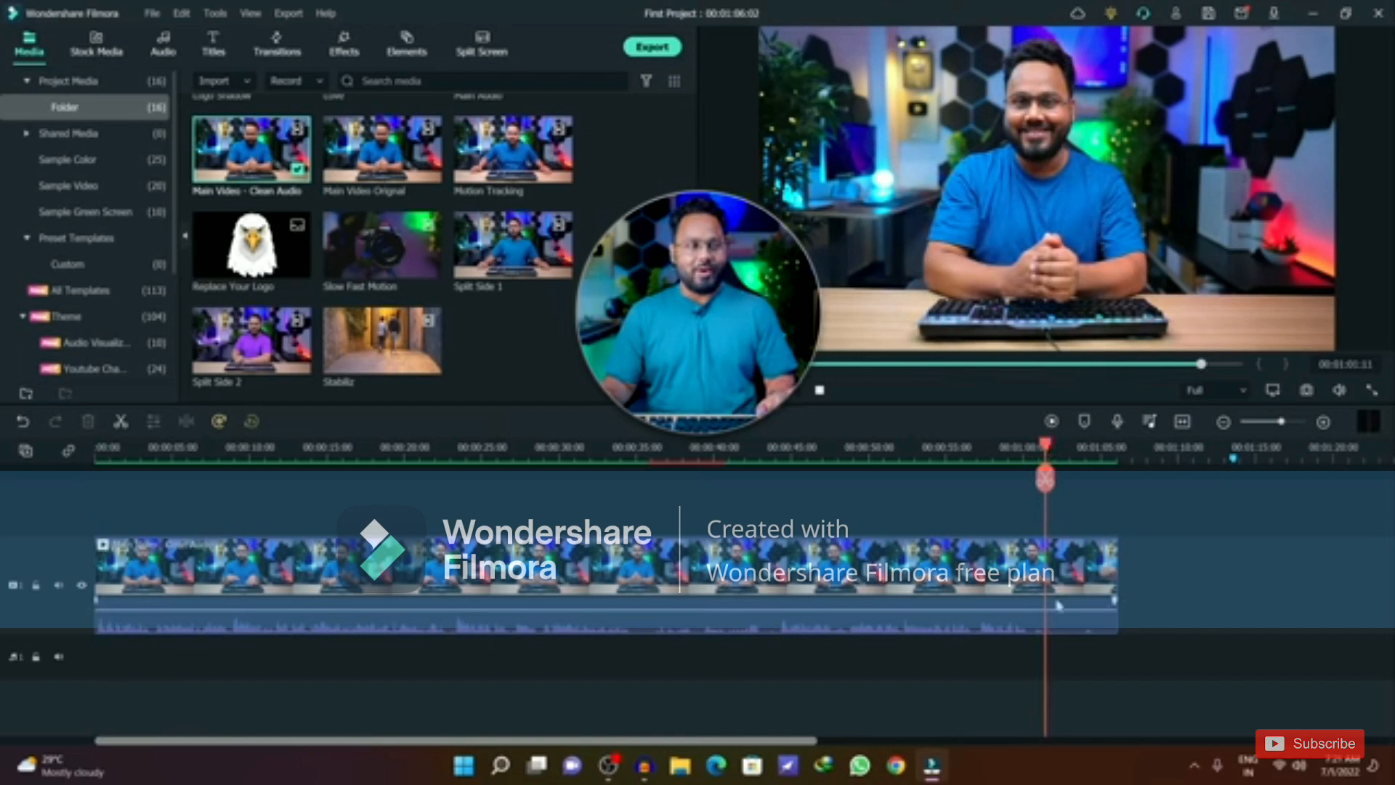
left_click(1045, 479)
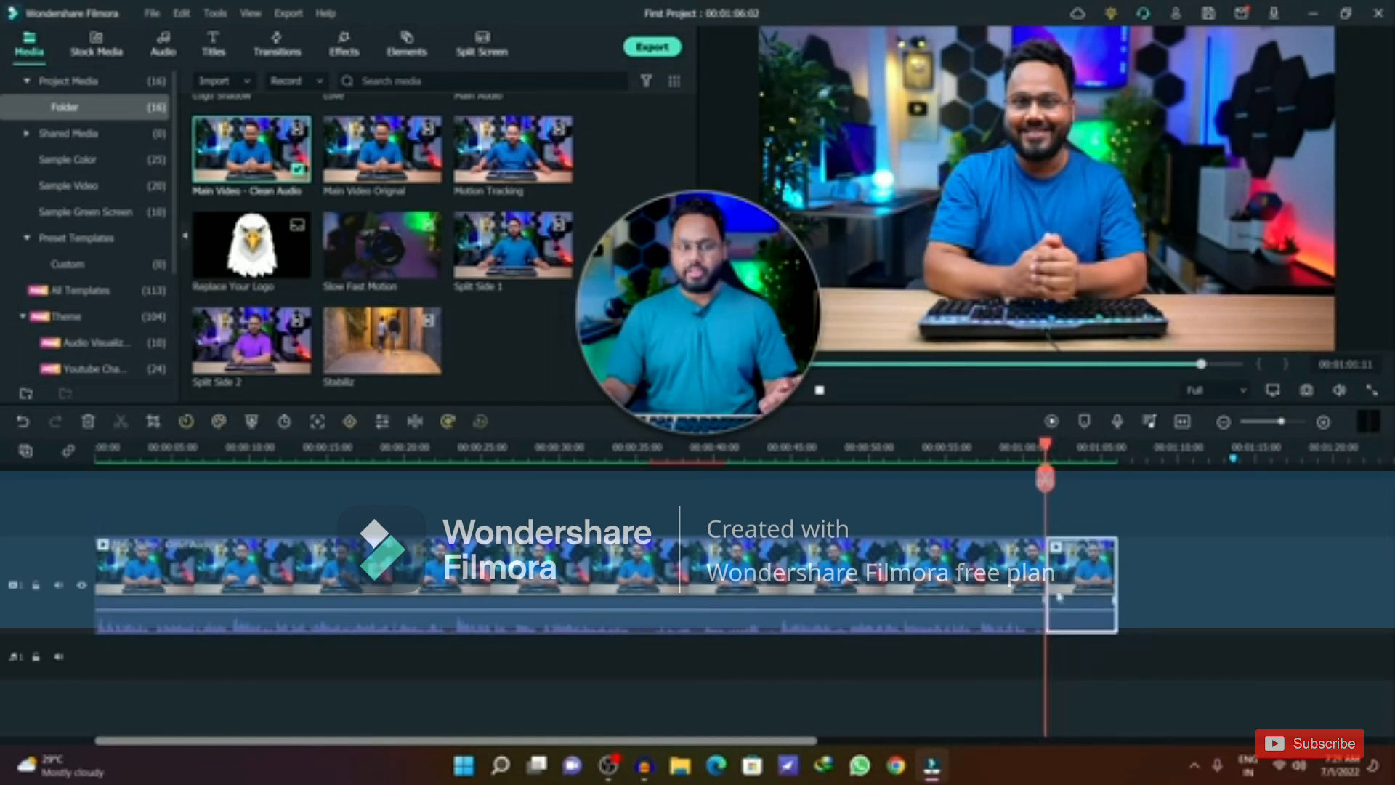
key("Delete")
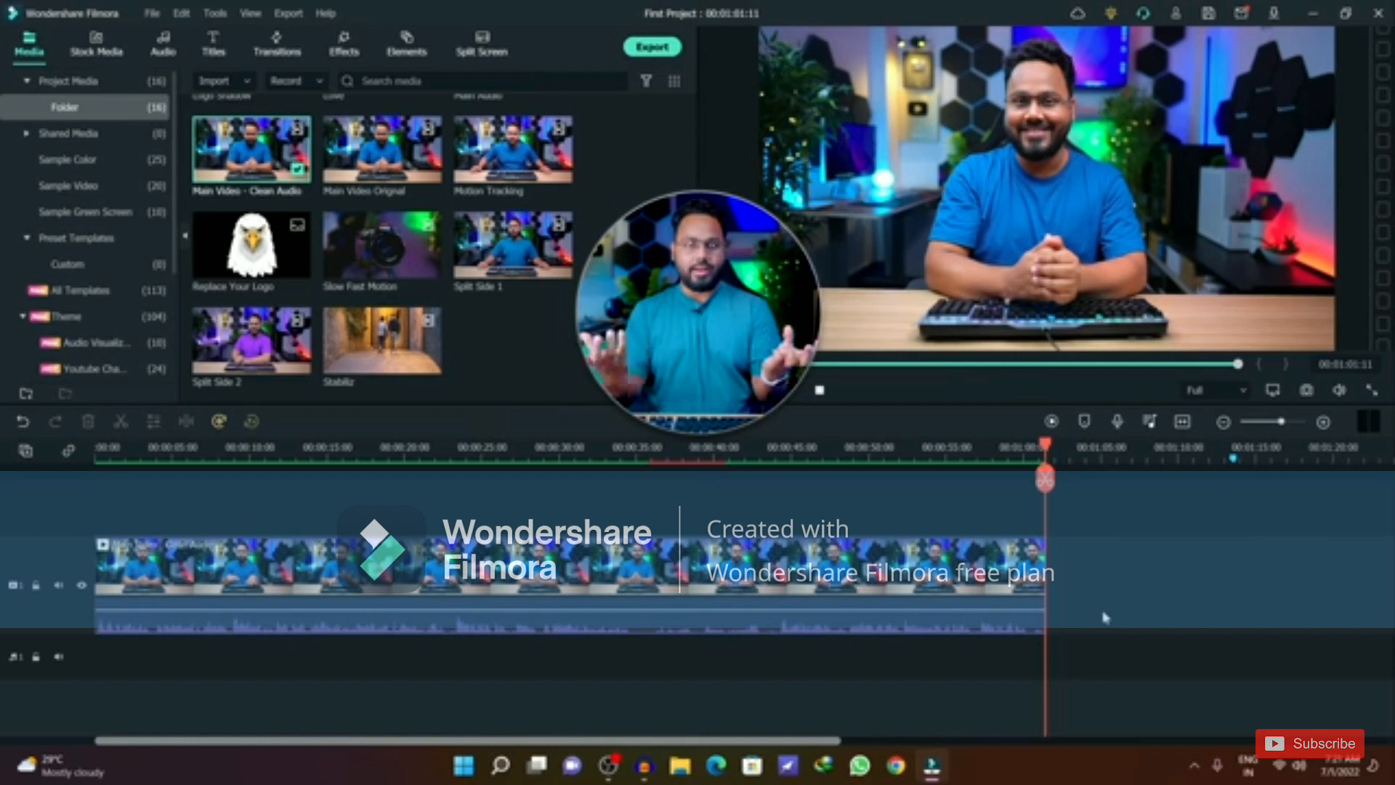
Step: Cut out the silent pause in the middle by splitting the clip at 00:00:34:23 and 00:00:44:06 and deleting the piece between
left_click(615, 453)
key("space")
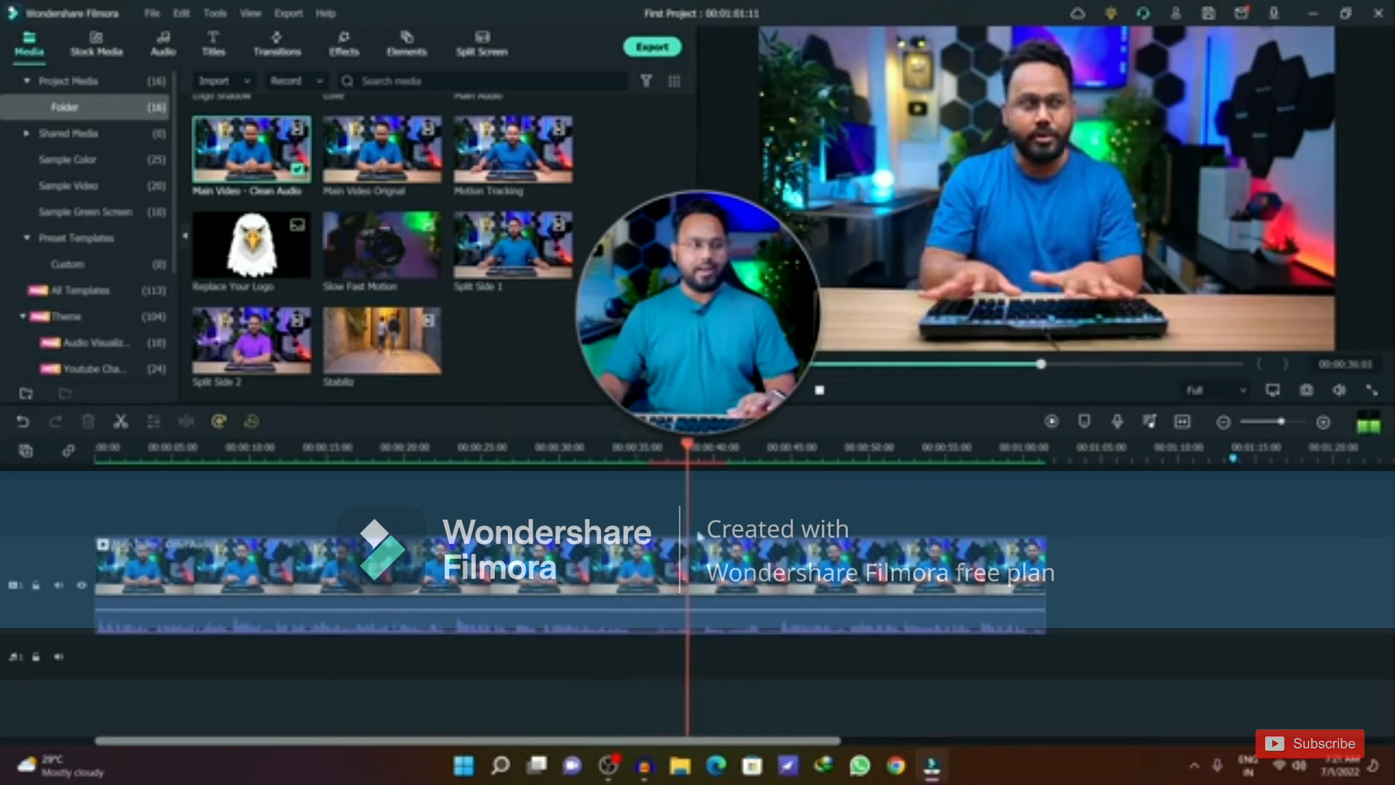
left_click(621, 441)
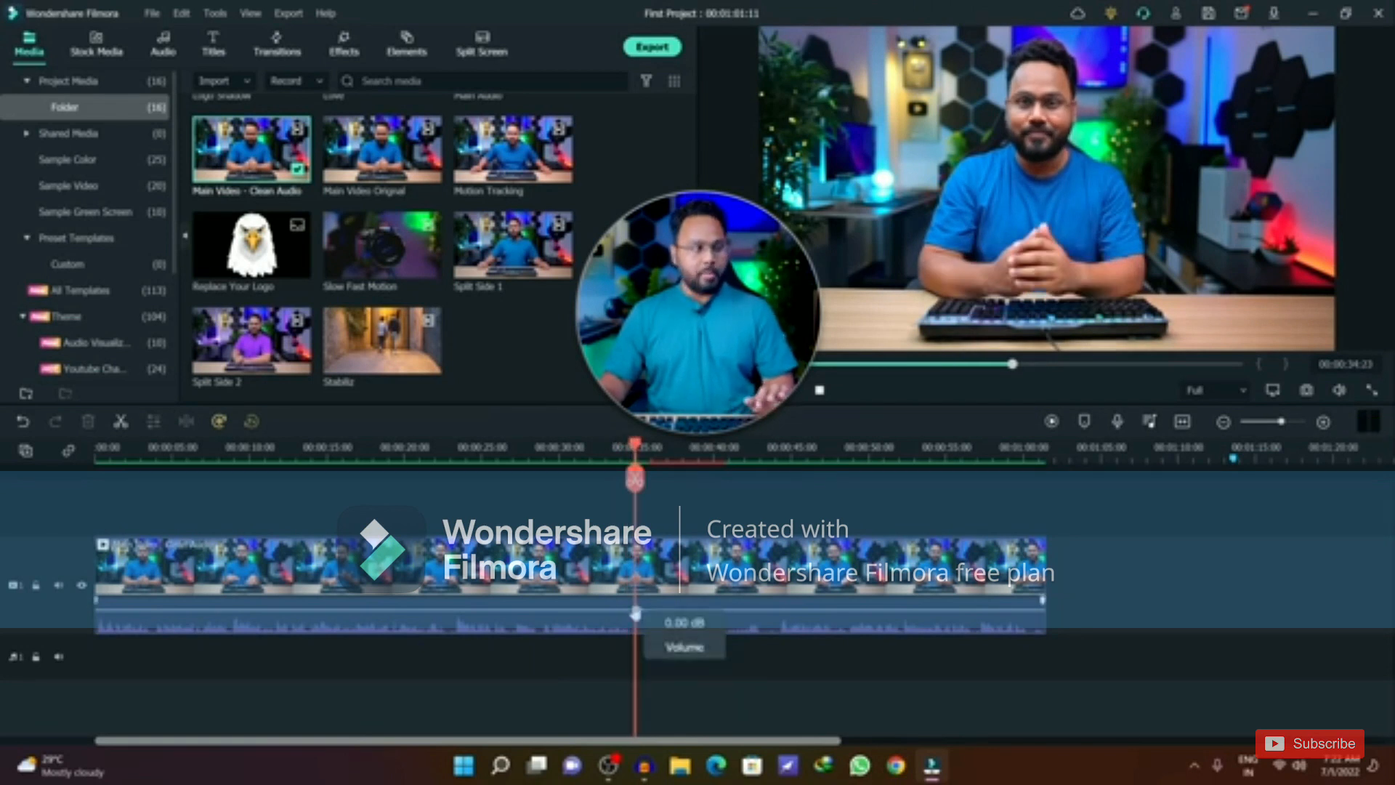
left_click(634, 478)
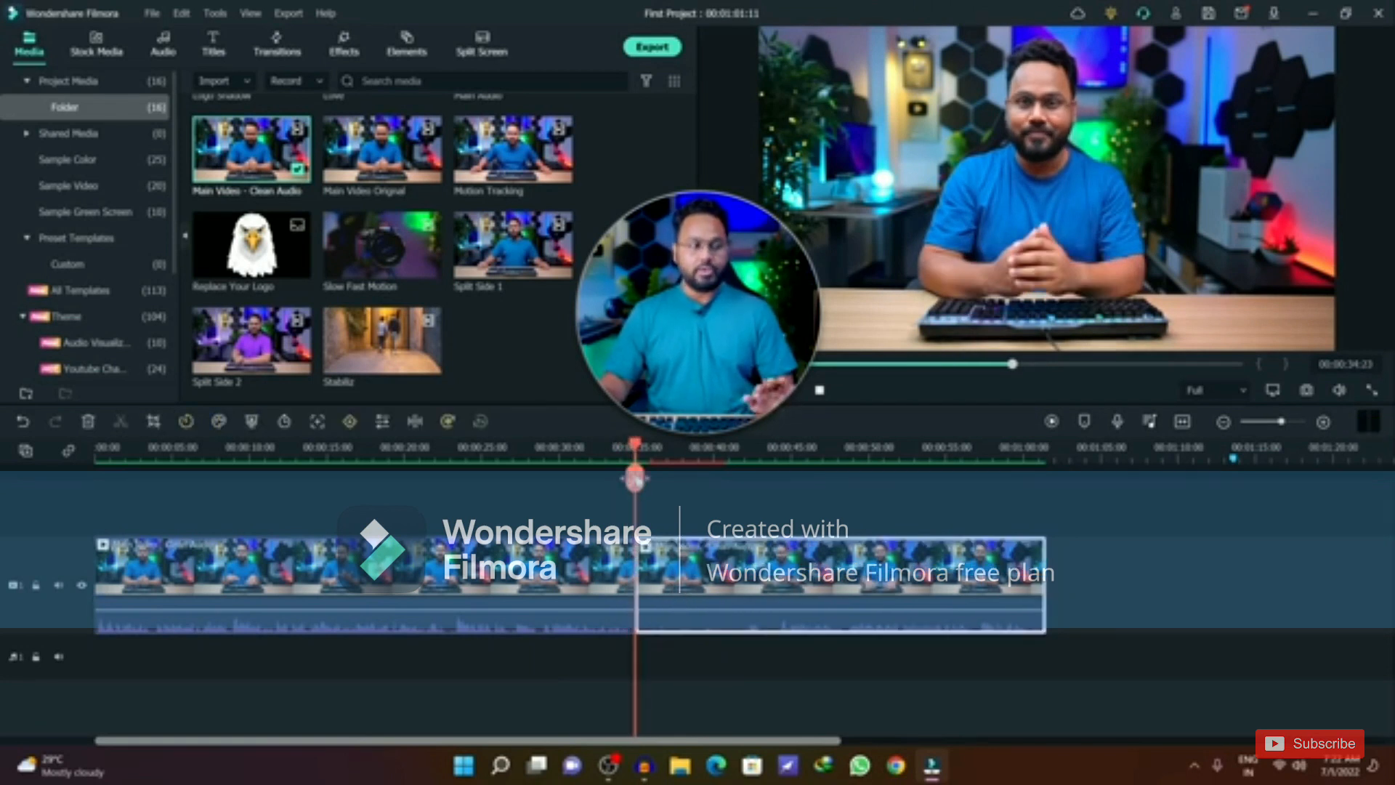
left_click_drag(734, 452, 781, 455)
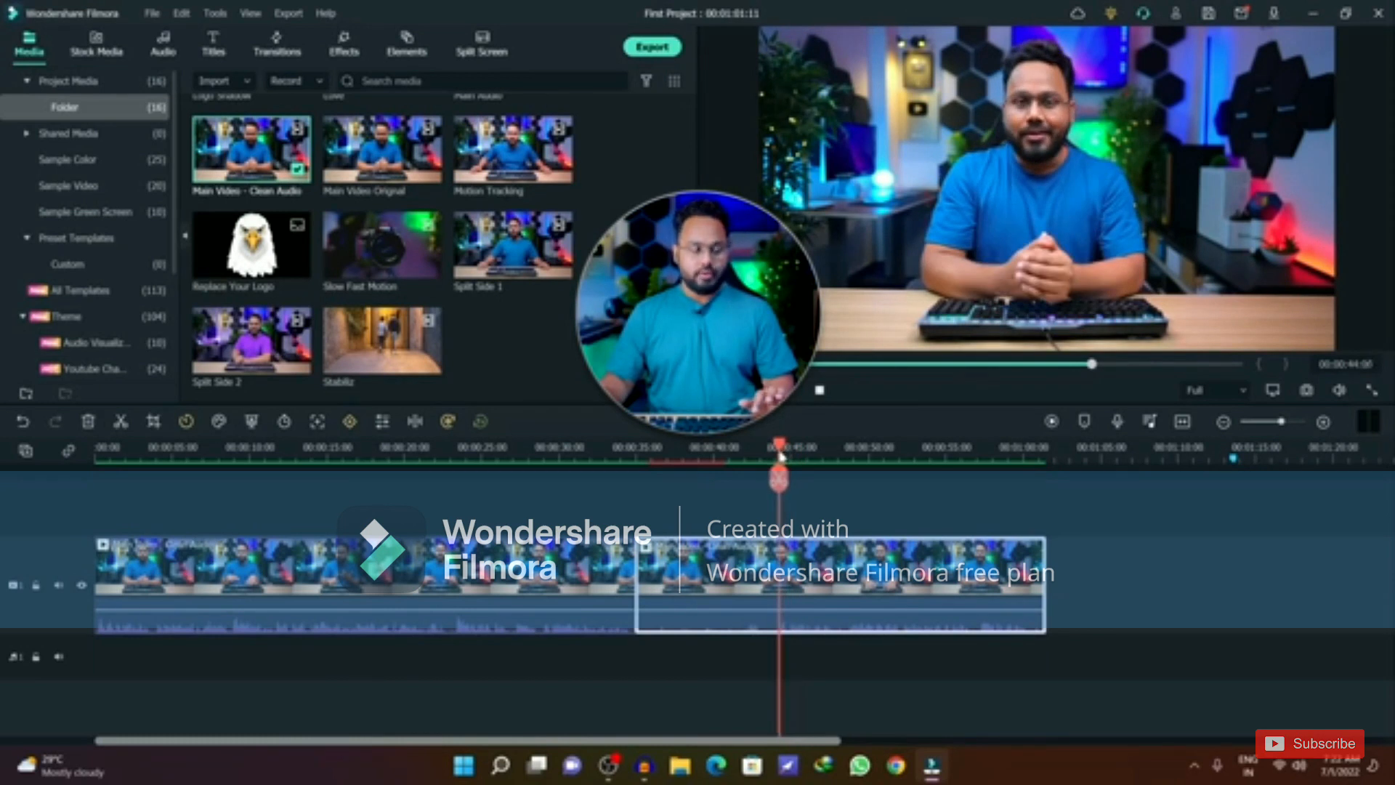
key("ctrl+b")
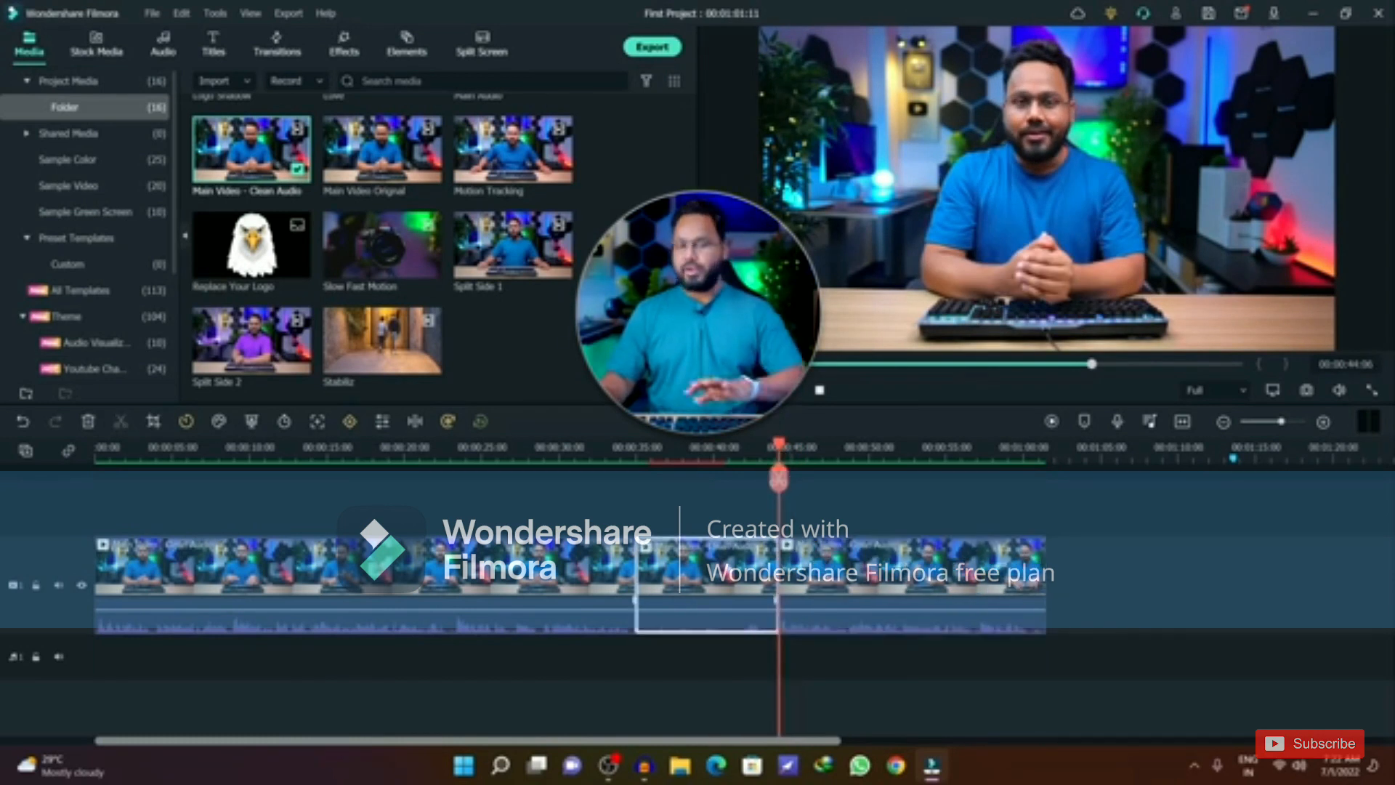
key("Delete")
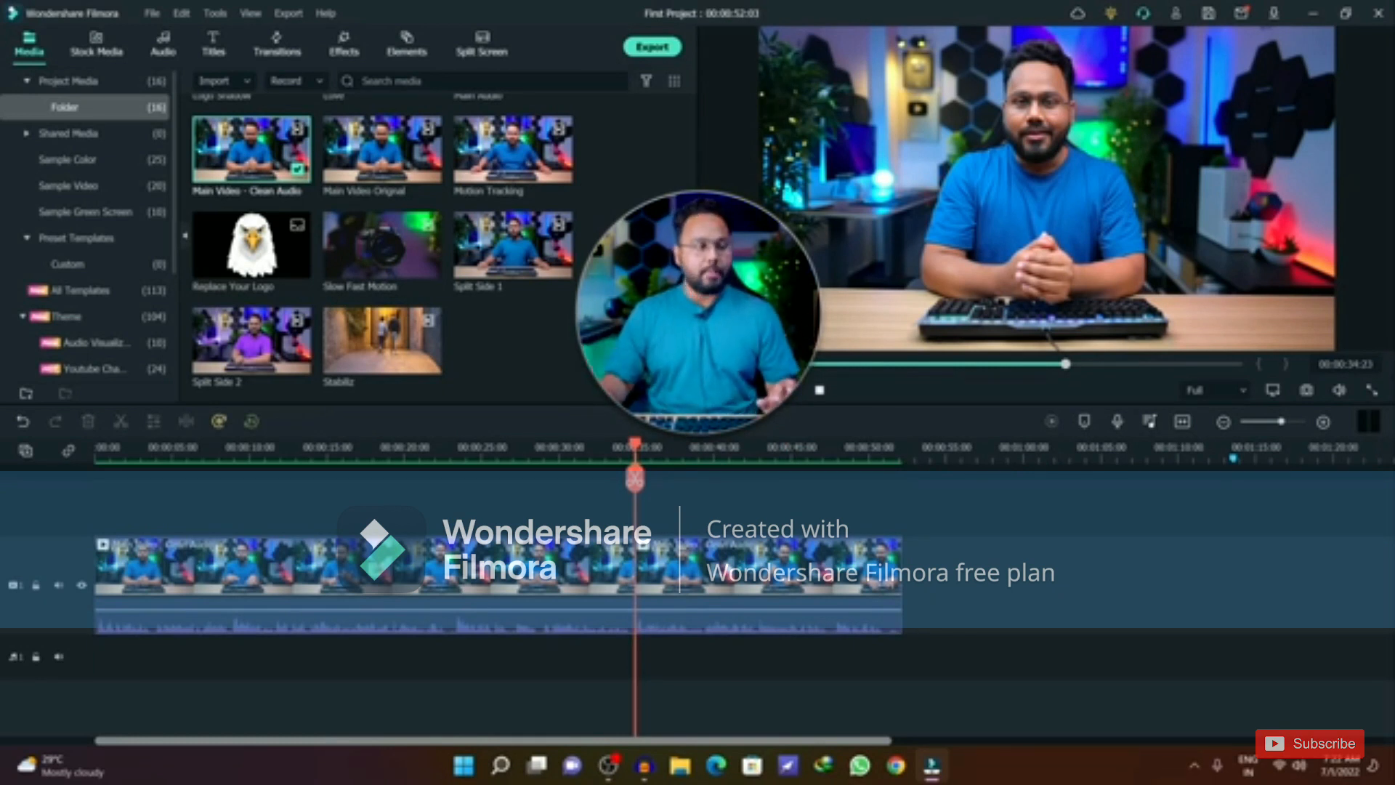
Step: Undo the cuts until the main video is back at its original full length
key("ctrl+z")
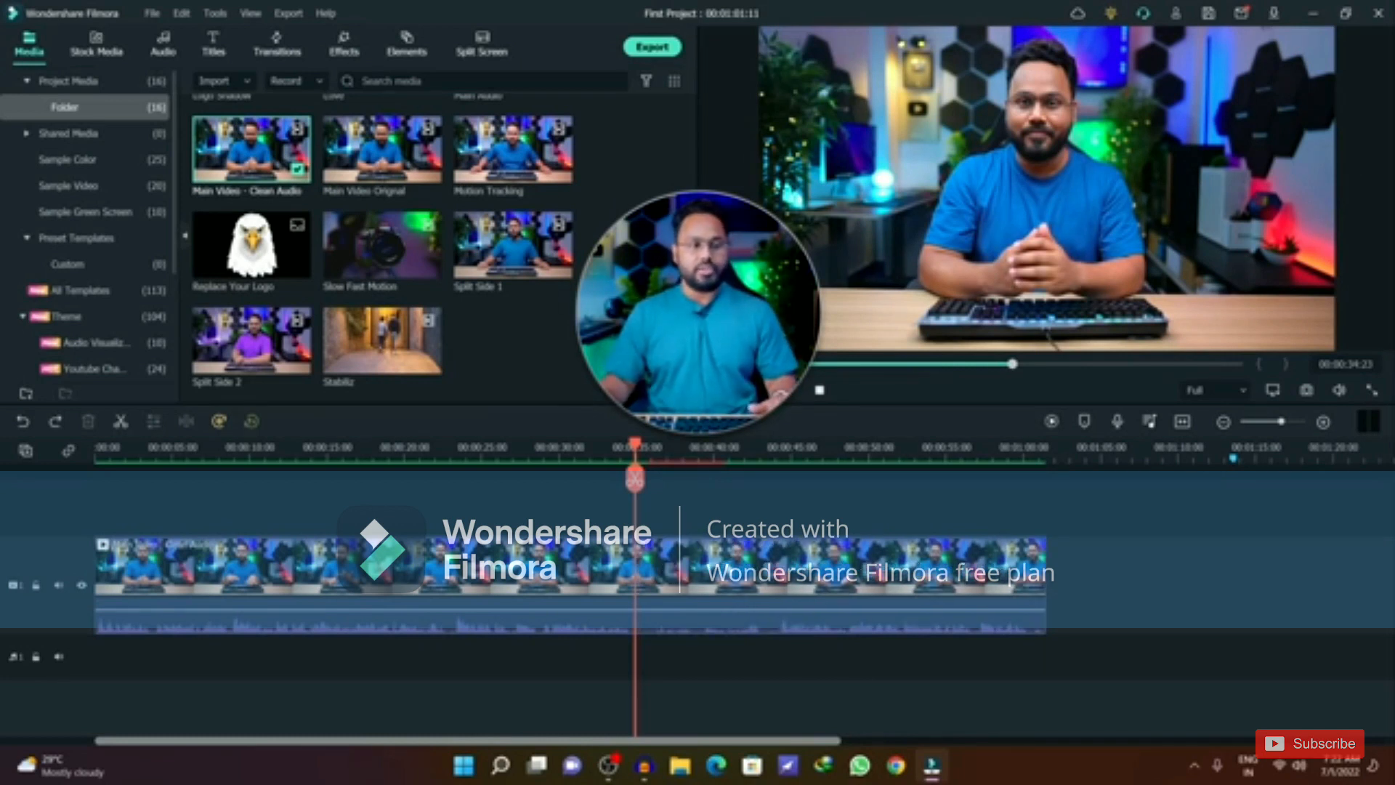
key("ctrl+z")
key("ctrl+z")
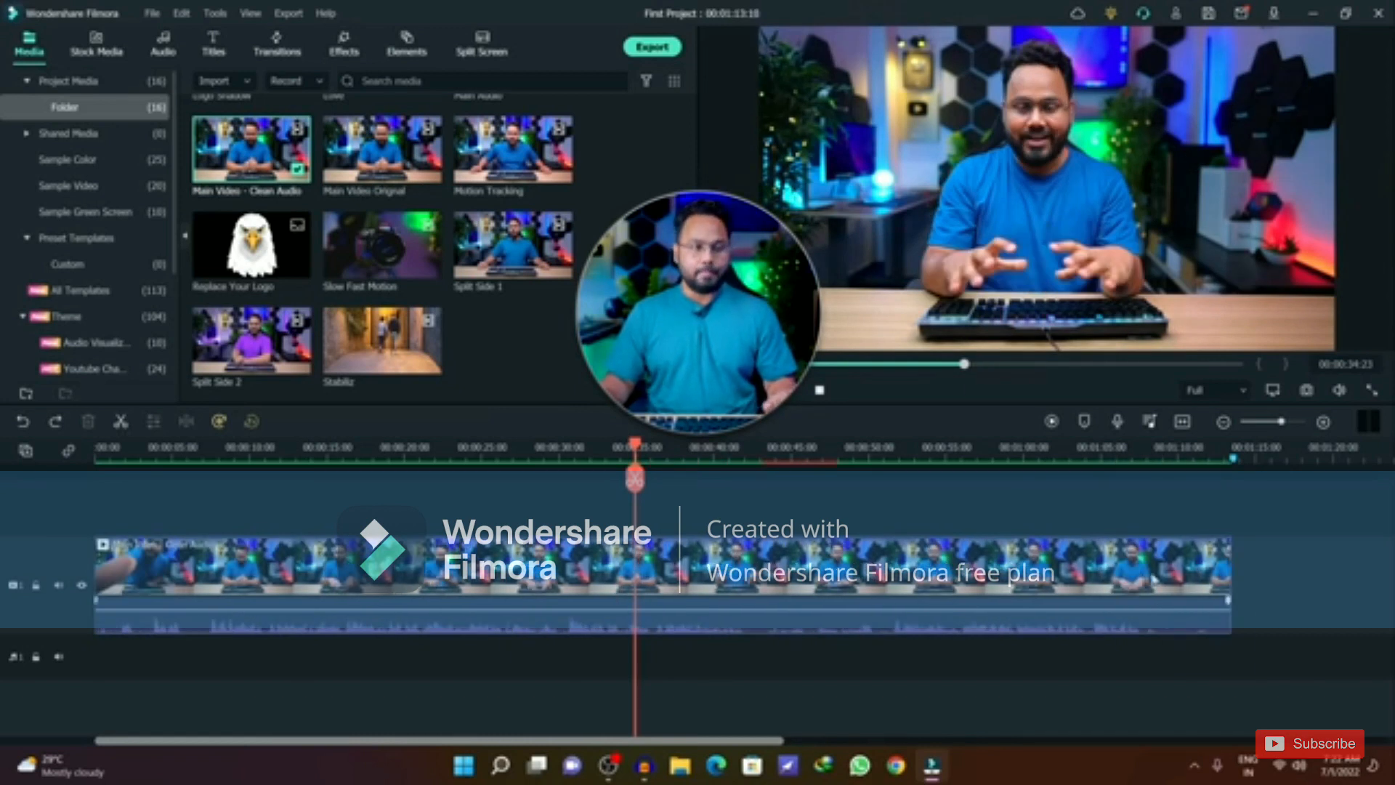
Step: Locate the end of the talking and trim the end of the main video back to 00:01:08:22
left_click_drag(1136, 450, 1167, 450)
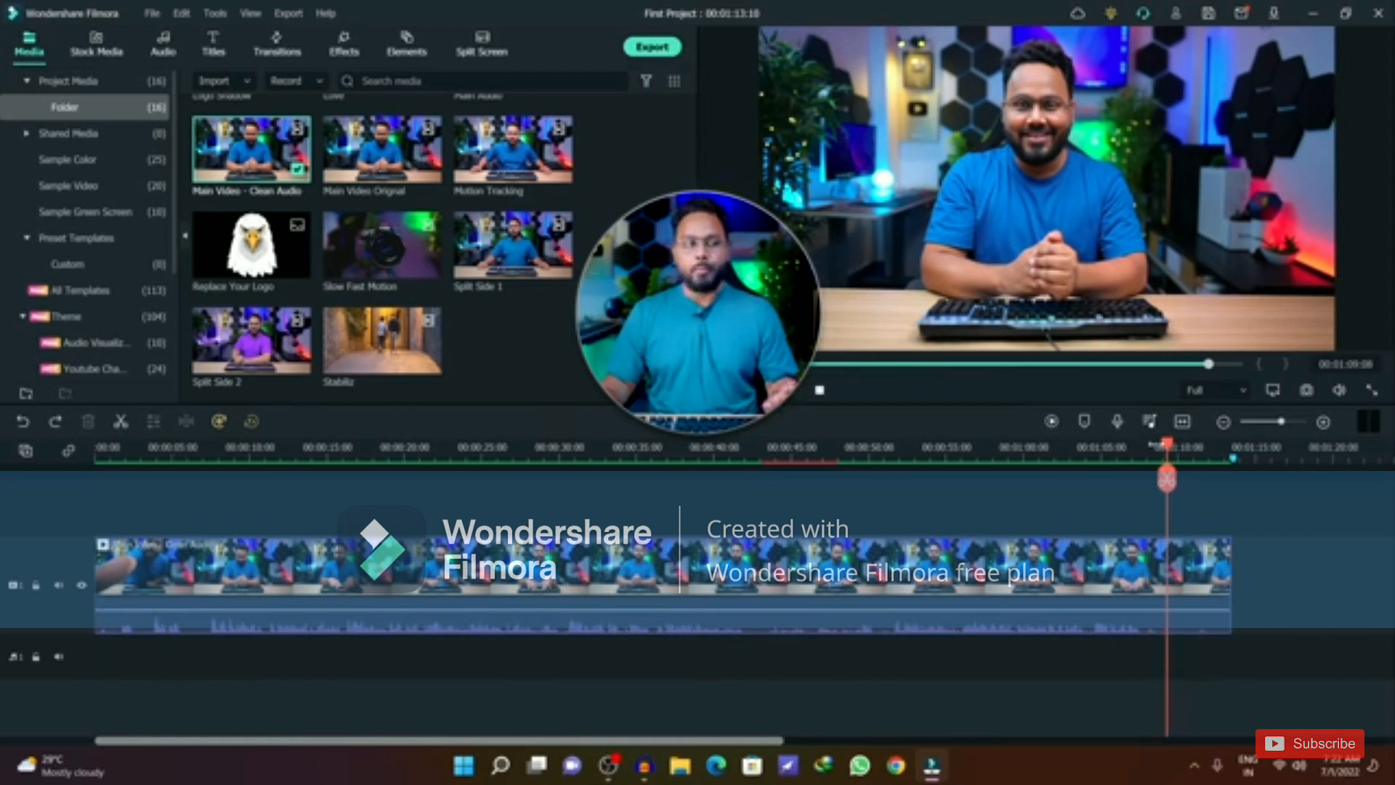
mouse_move(1169, 449)
left_mouse_down()
mouse_move(1140, 449)
mouse_move(1159, 459)
left_mouse_up()
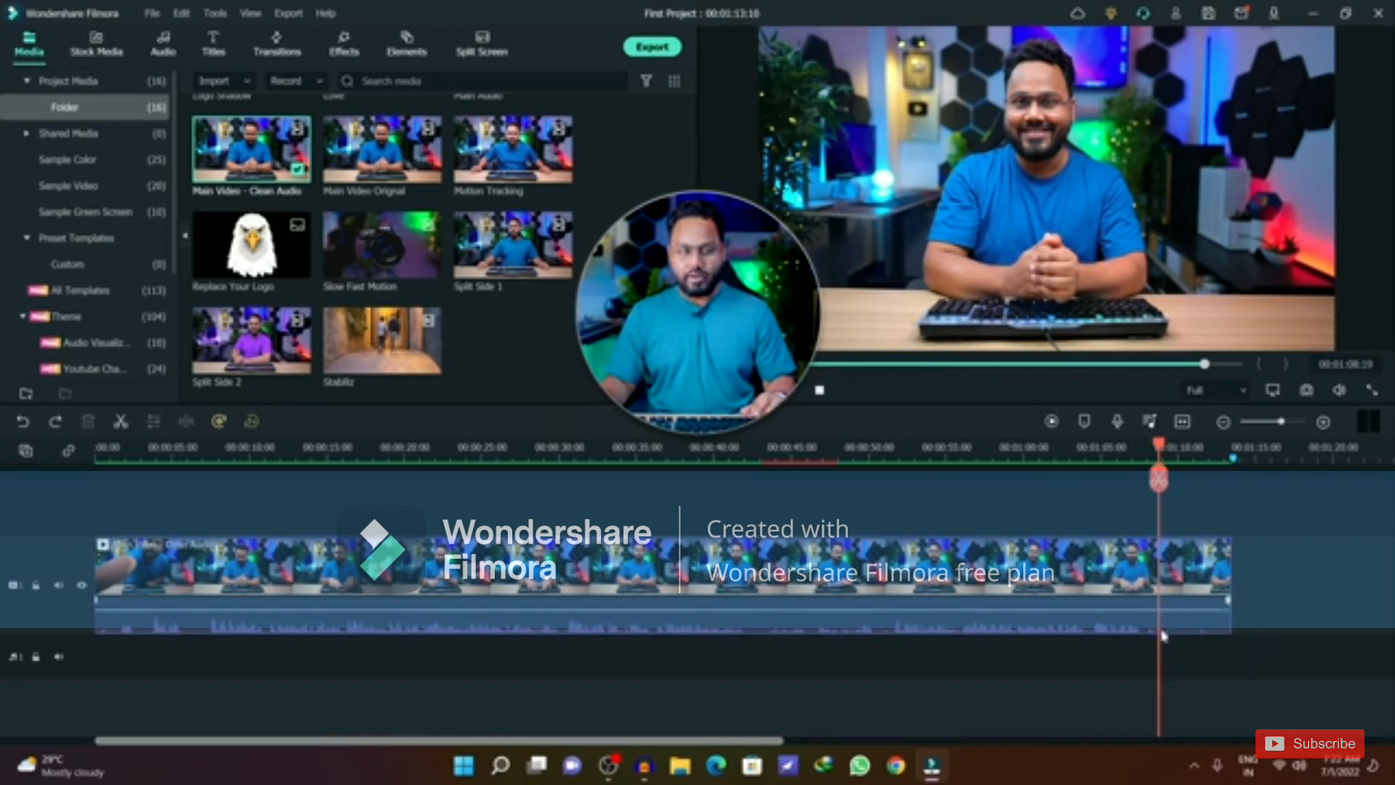
left_click(1147, 457)
key("space")
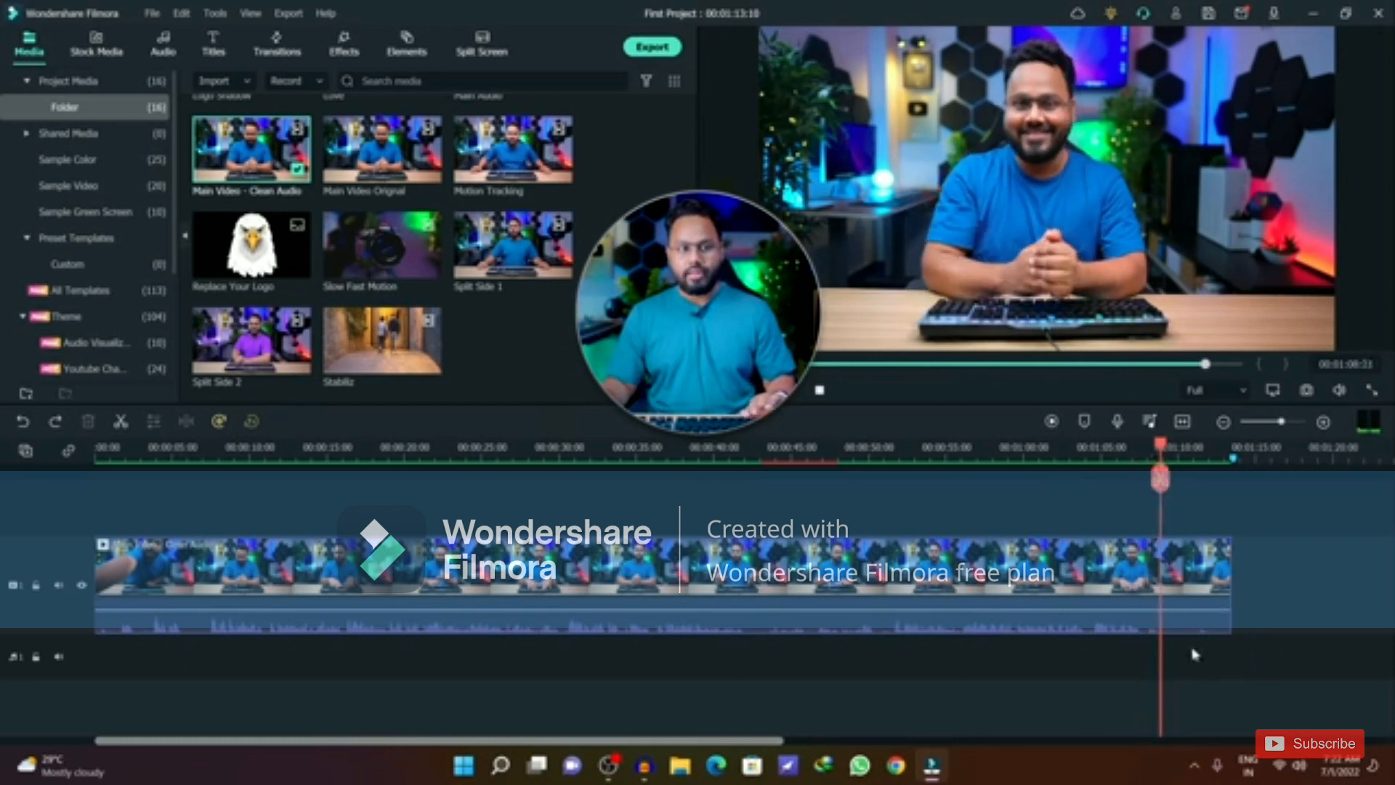
left_click(1227, 579)
left_click_drag(1231, 579, 1161, 579)
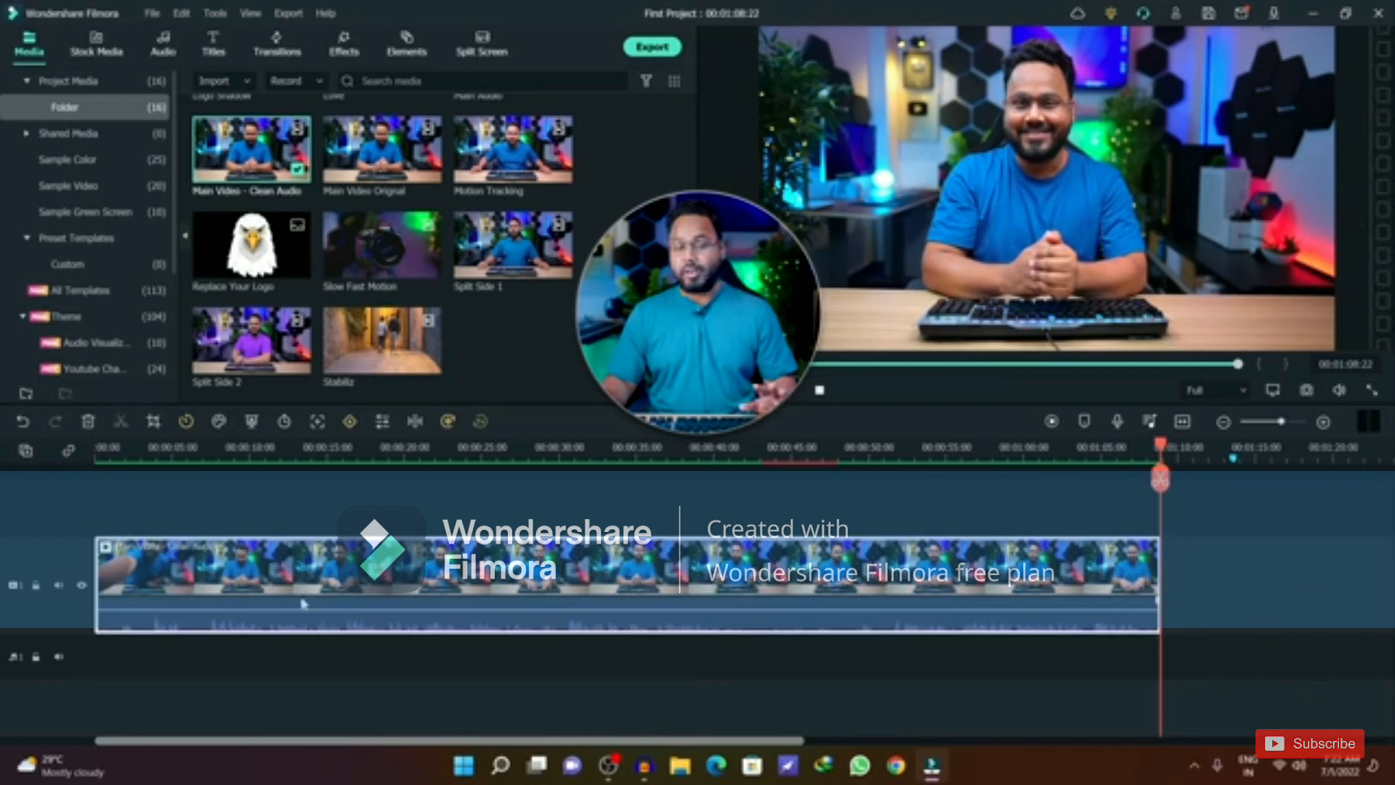
Step: Split the clip at 00:00:07:10, just before the talking begins, and delete the unwanted opening segment
left_click_drag(209, 455, 186, 454)
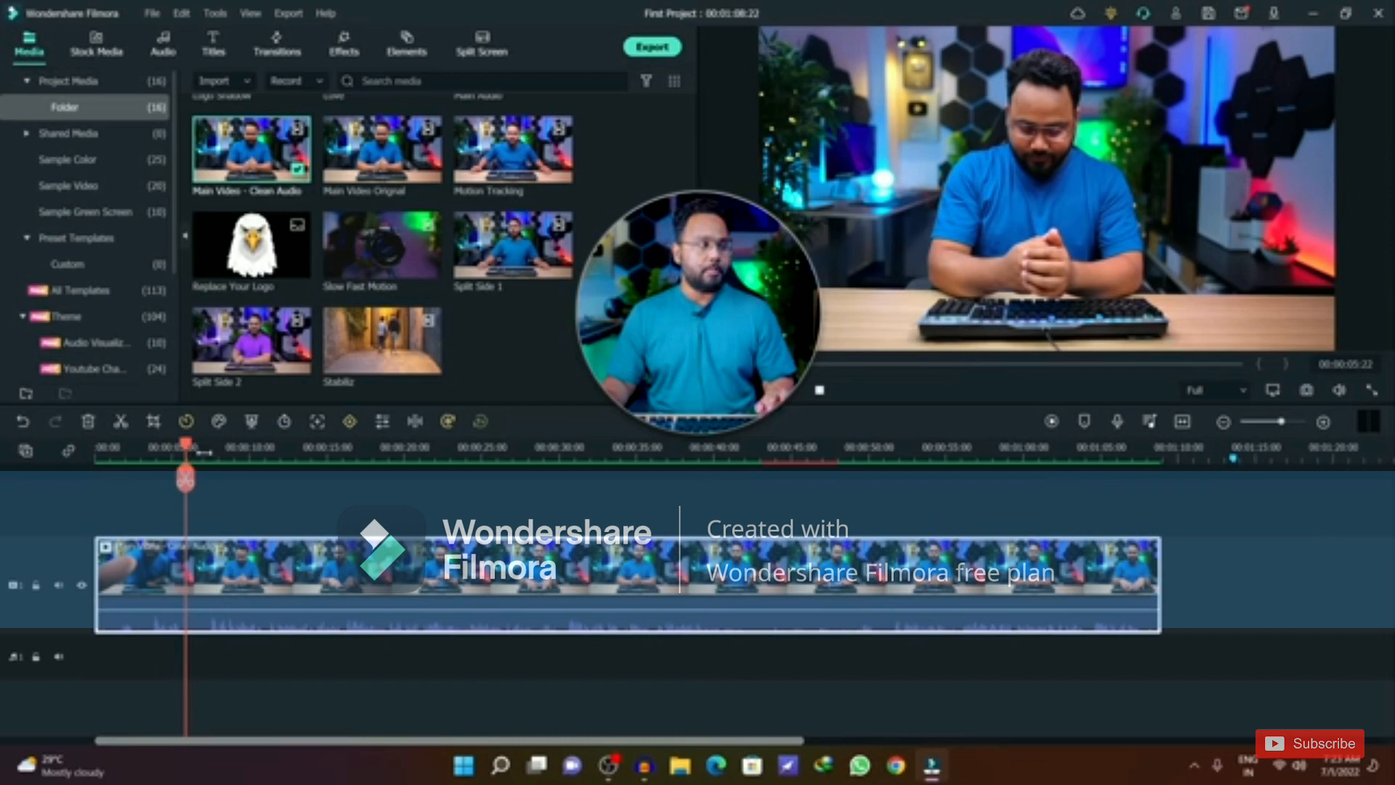
left_click_drag(188, 446, 211, 455)
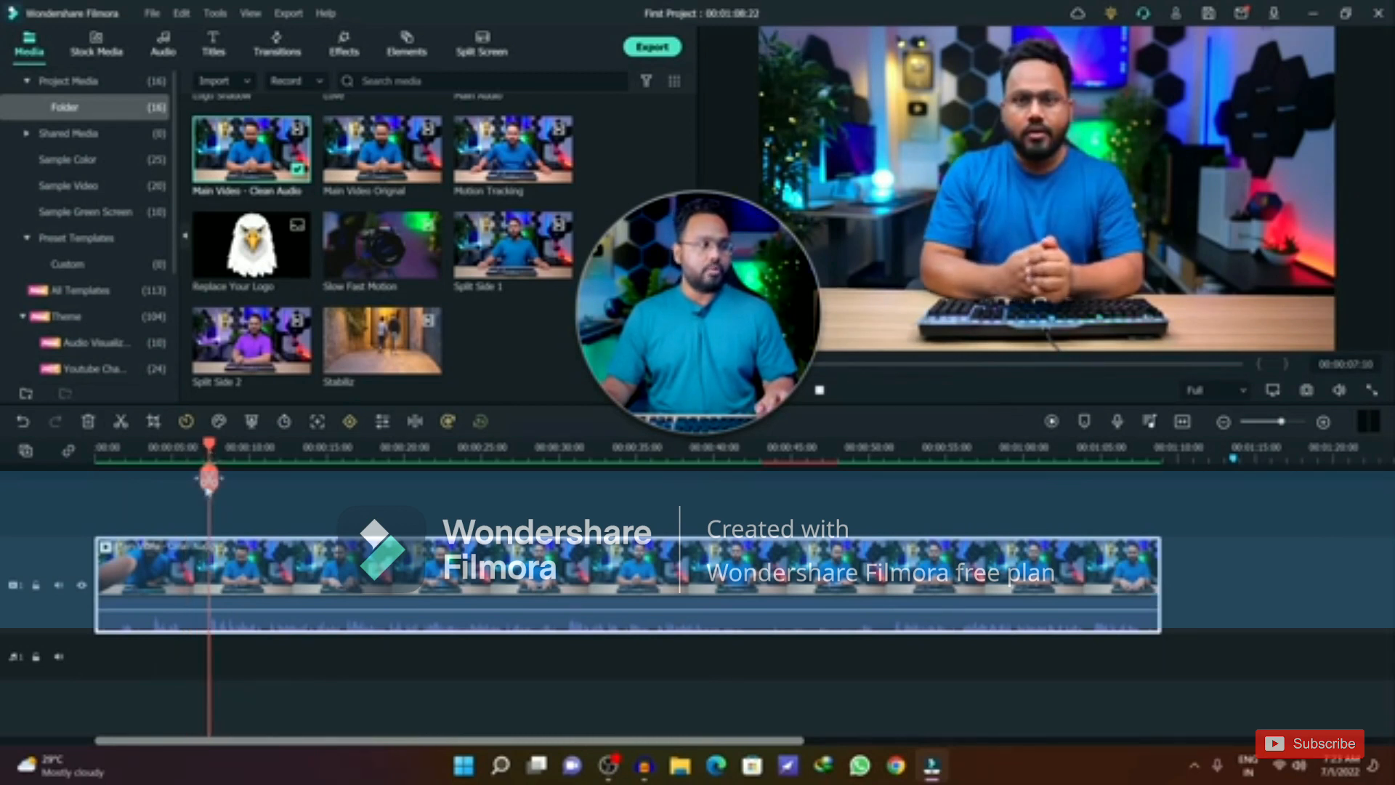
left_click(209, 480)
left_click(172, 601)
key("Delete")
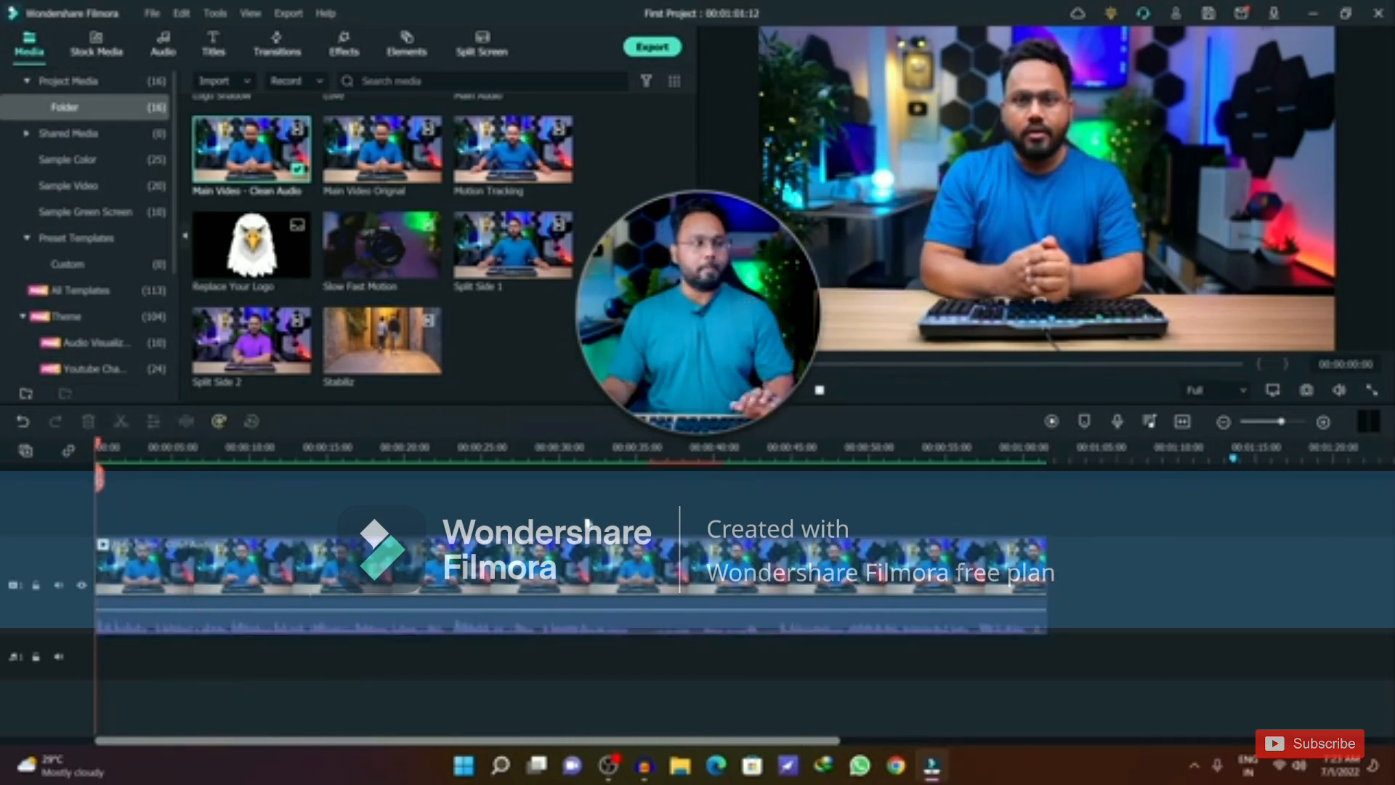
Step: Find where the talking pauses mid-video and split the clip at 00:00:34:21
left_click_drag(629, 453, 610, 463)
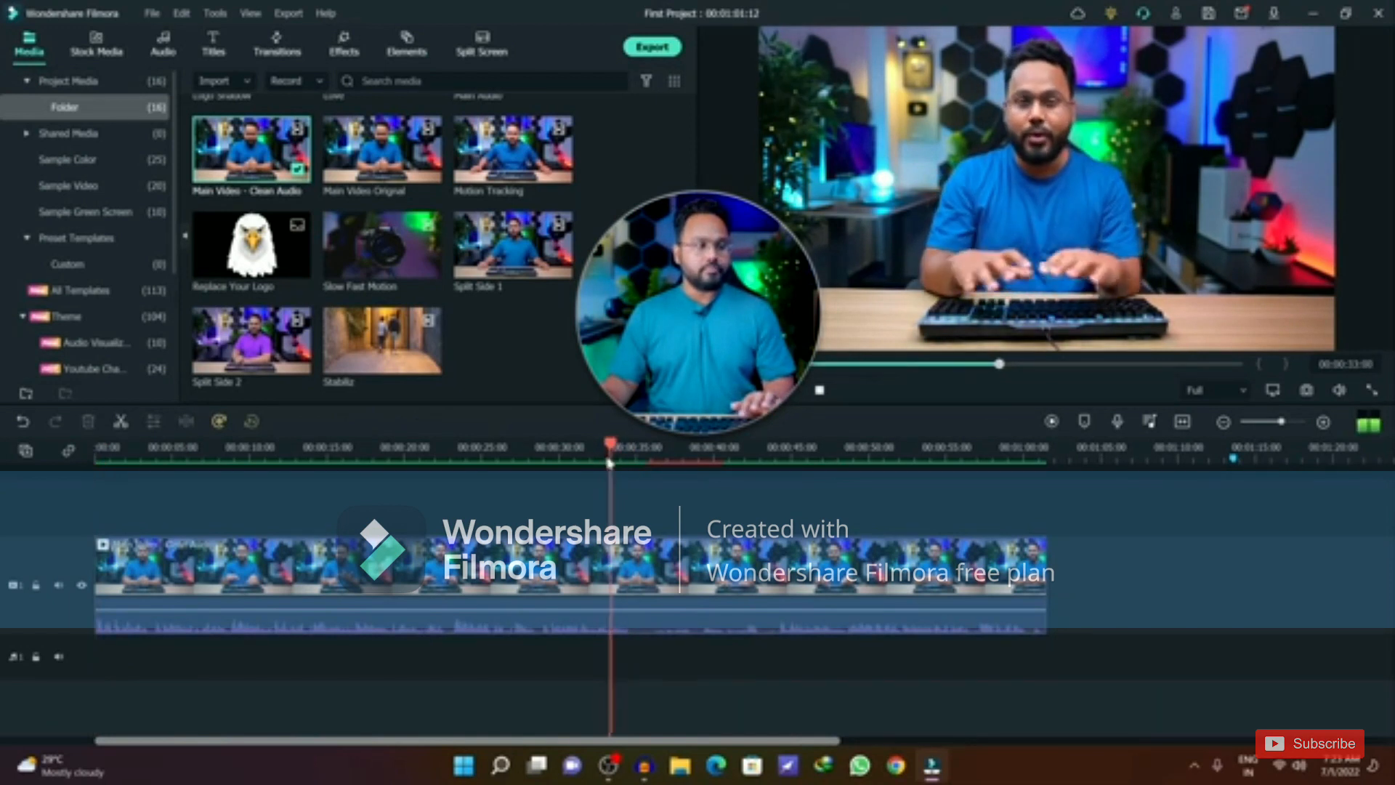
key("space")
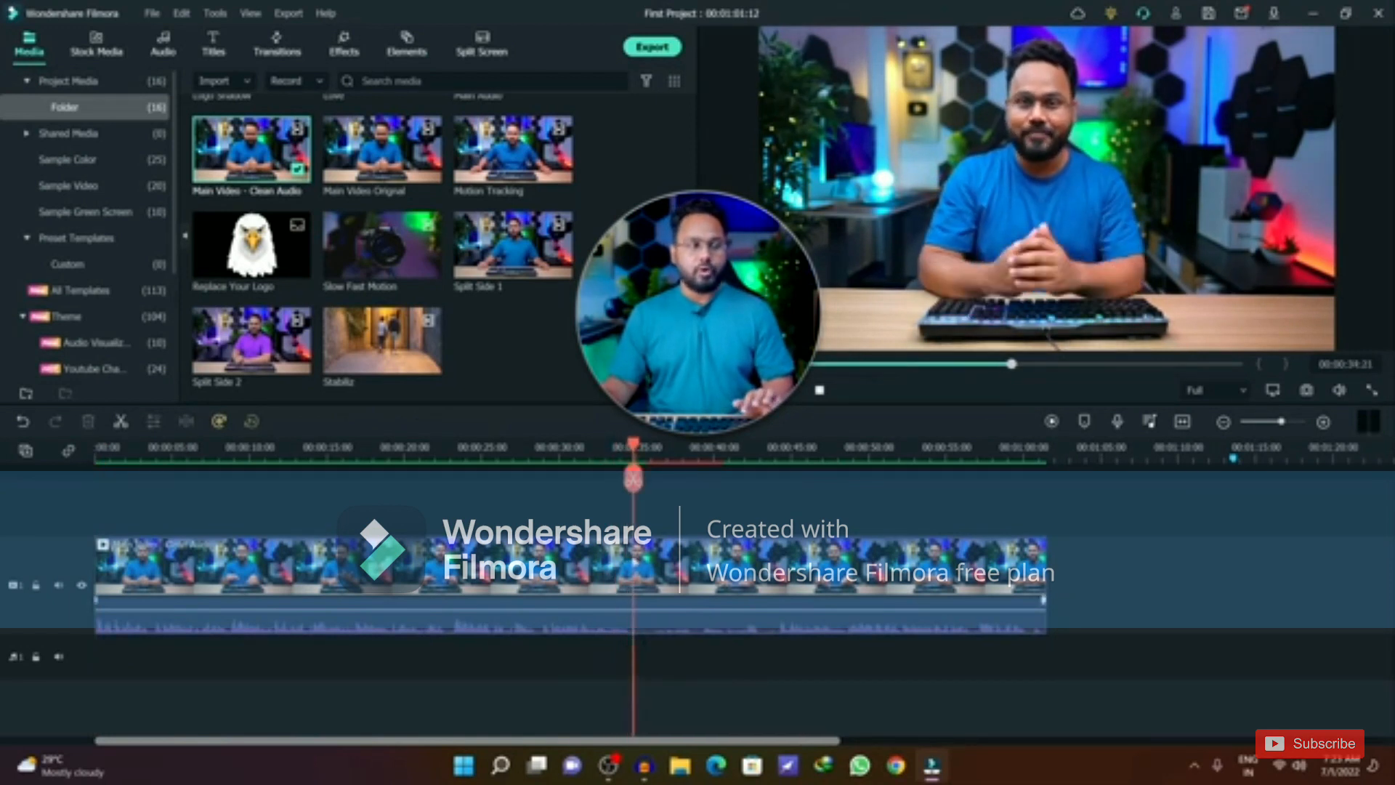
left_click(635, 488)
left_click(772, 600)
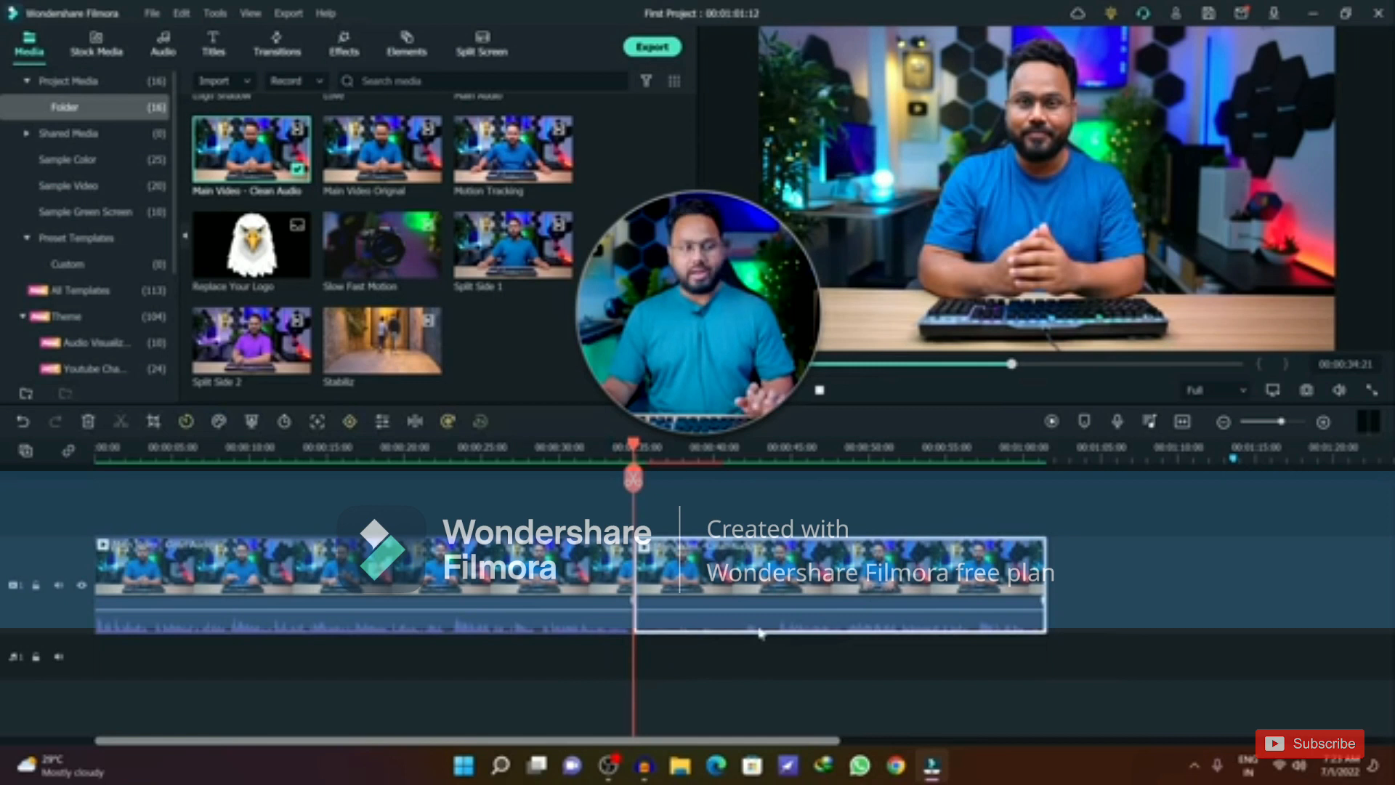
Step: Split the clip again at 00:00:44:05, before the talking resumes, and delete the silent segment between the two splits
left_click(775, 454)
left_click_drag(774, 456, 778, 457)
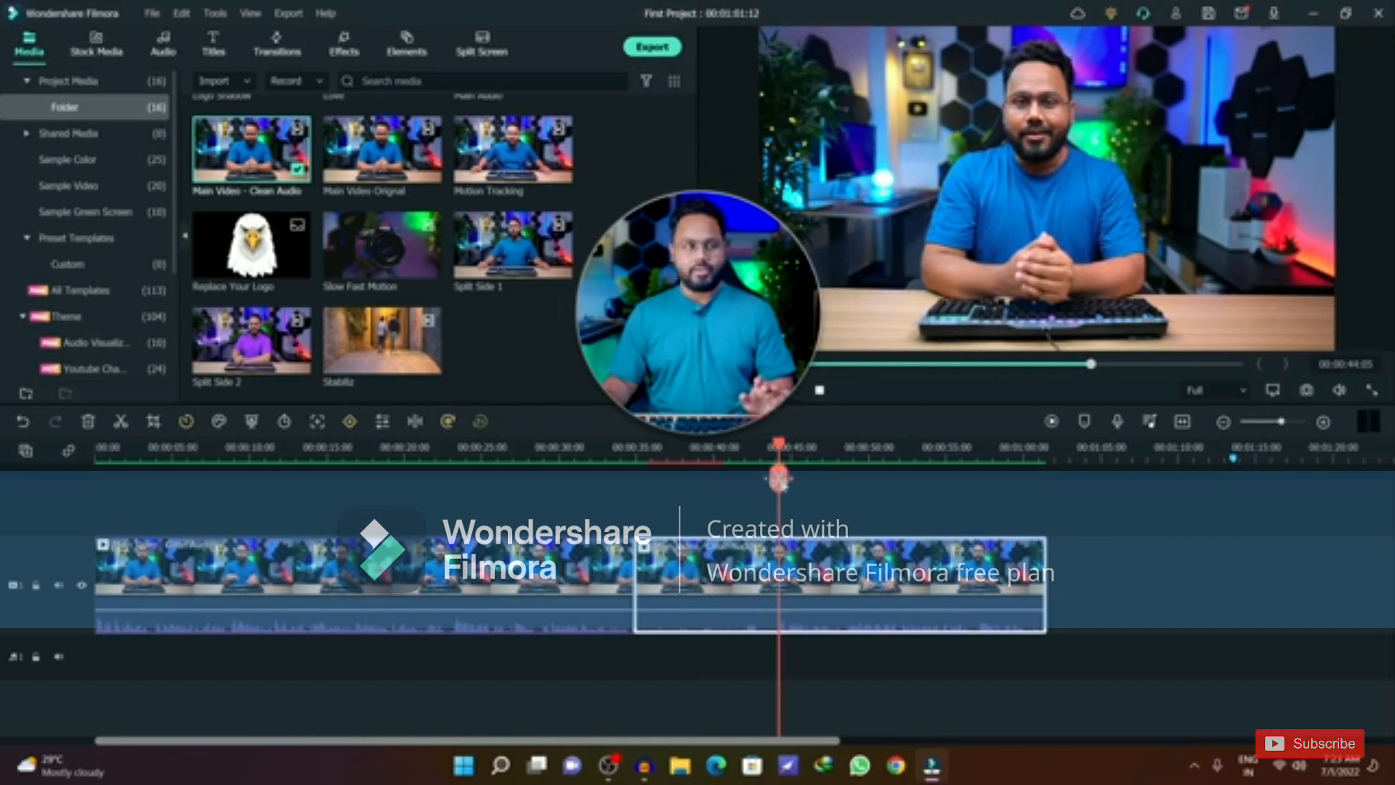
key("ctrl+b")
left_click(723, 606)
key("Delete")
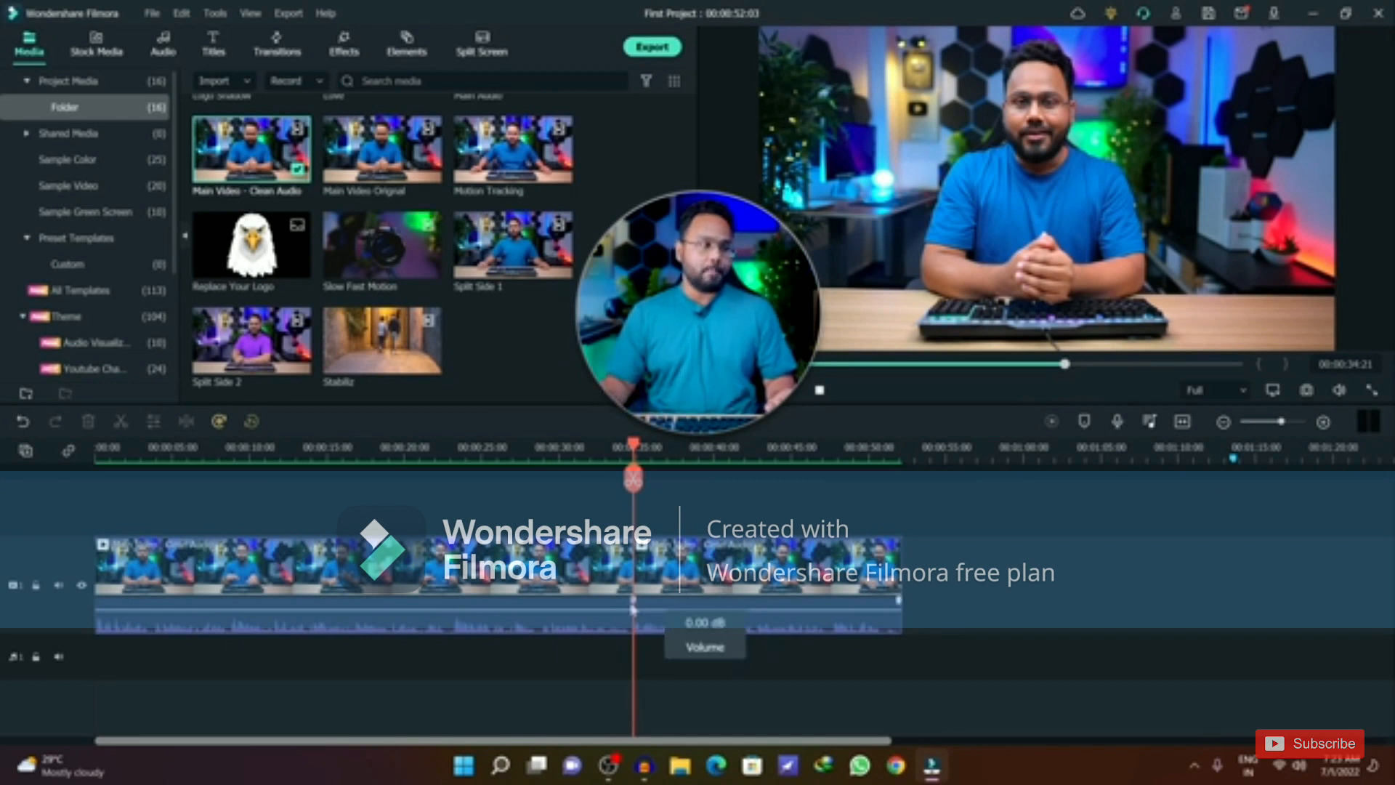
Step: Move the second main video segment about 8 seconds later to open a gap after the first segment
left_click(581, 596)
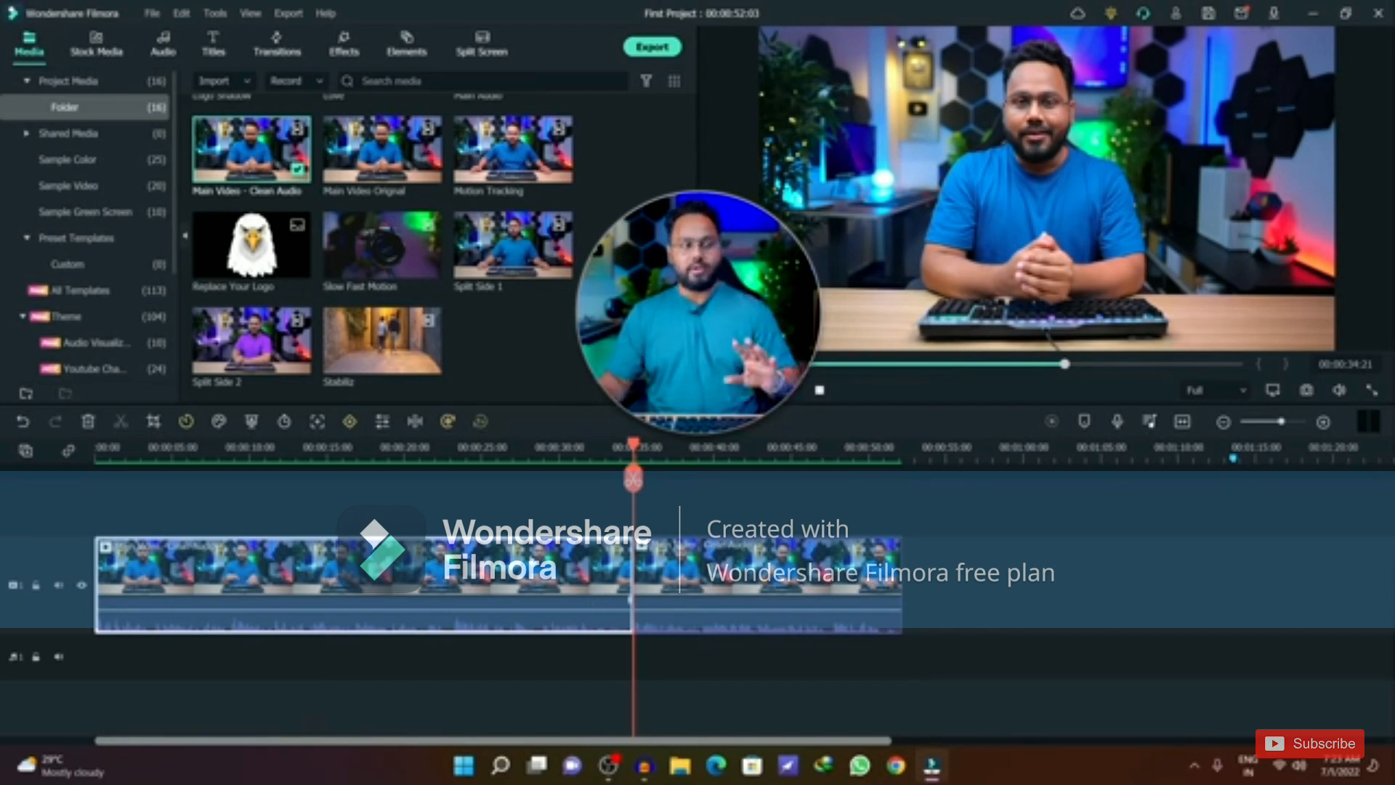
left_click(721, 560)
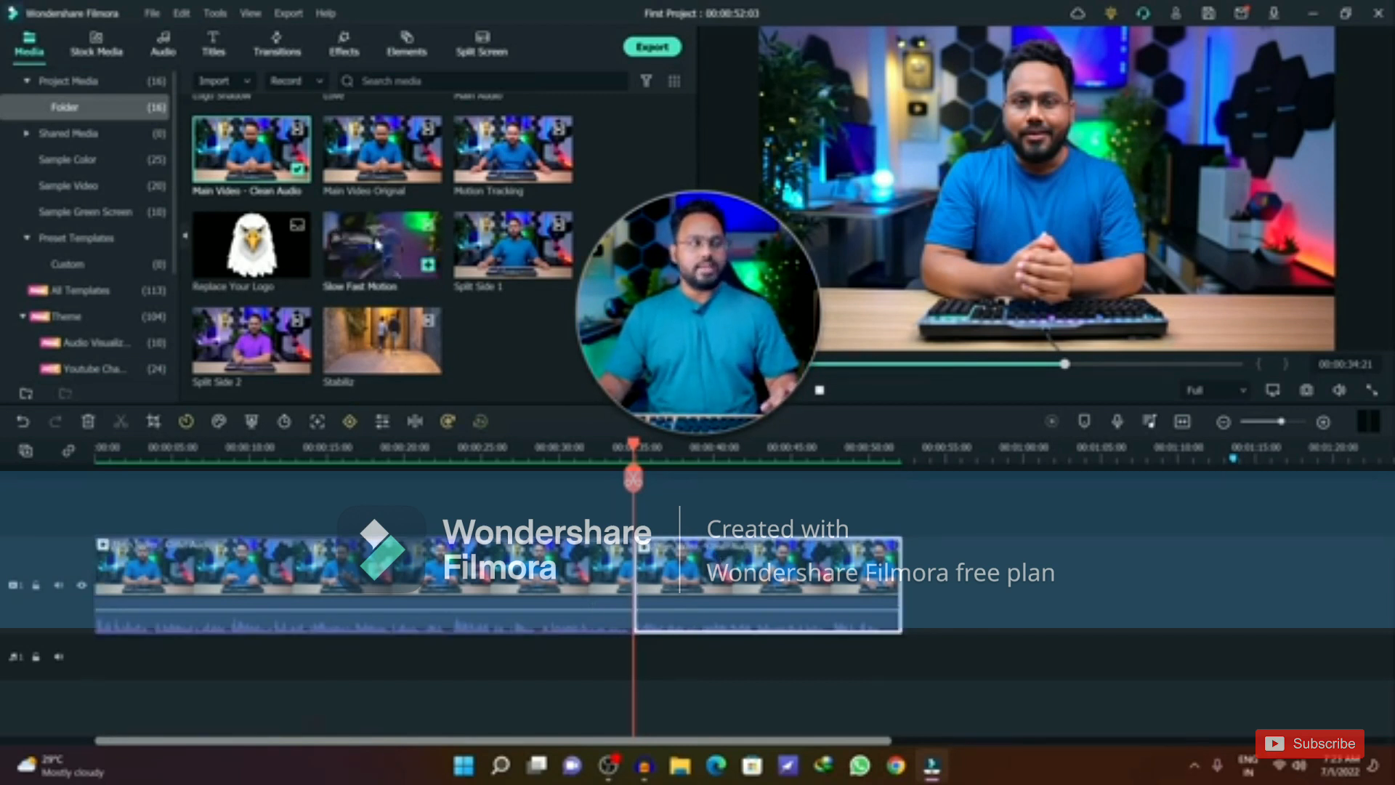
mouse_move(633, 444)
left_mouse_down()
mouse_move(657, 446)
mouse_move(633, 455)
left_mouse_up()
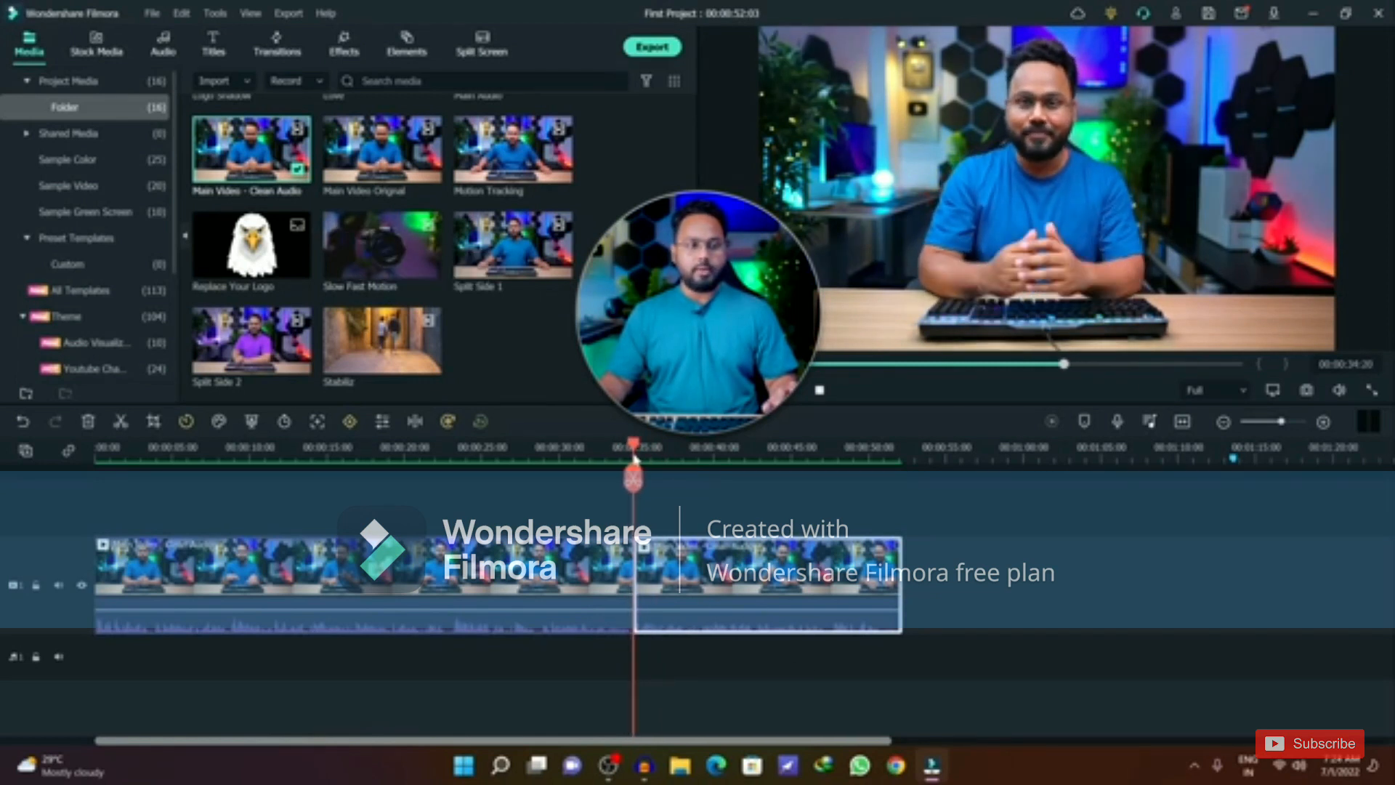
left_click_drag(709, 582, 830, 581)
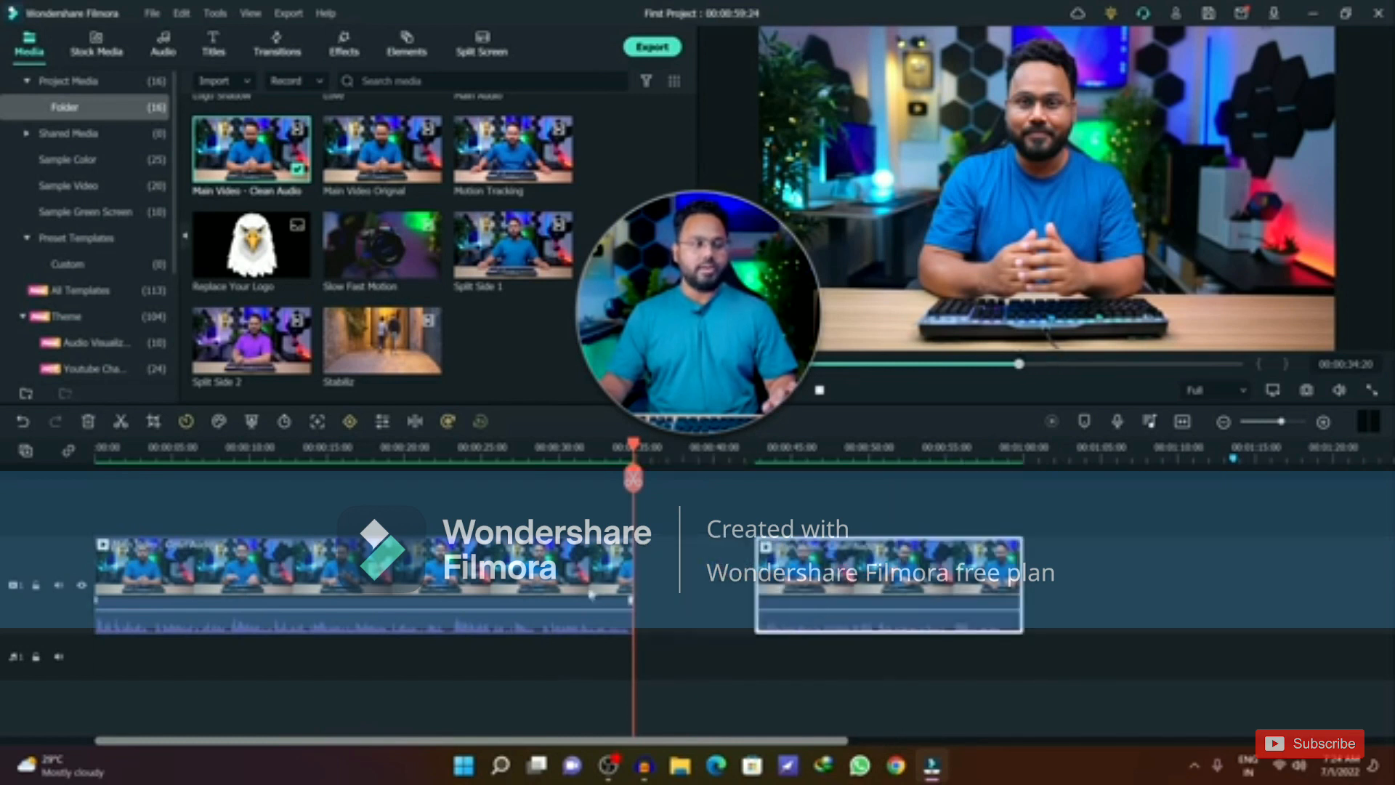
Step: Insert the Slow Fast Motion clip between the two main video segments and preview the segment that follows it
left_click_drag(634, 451, 561, 450)
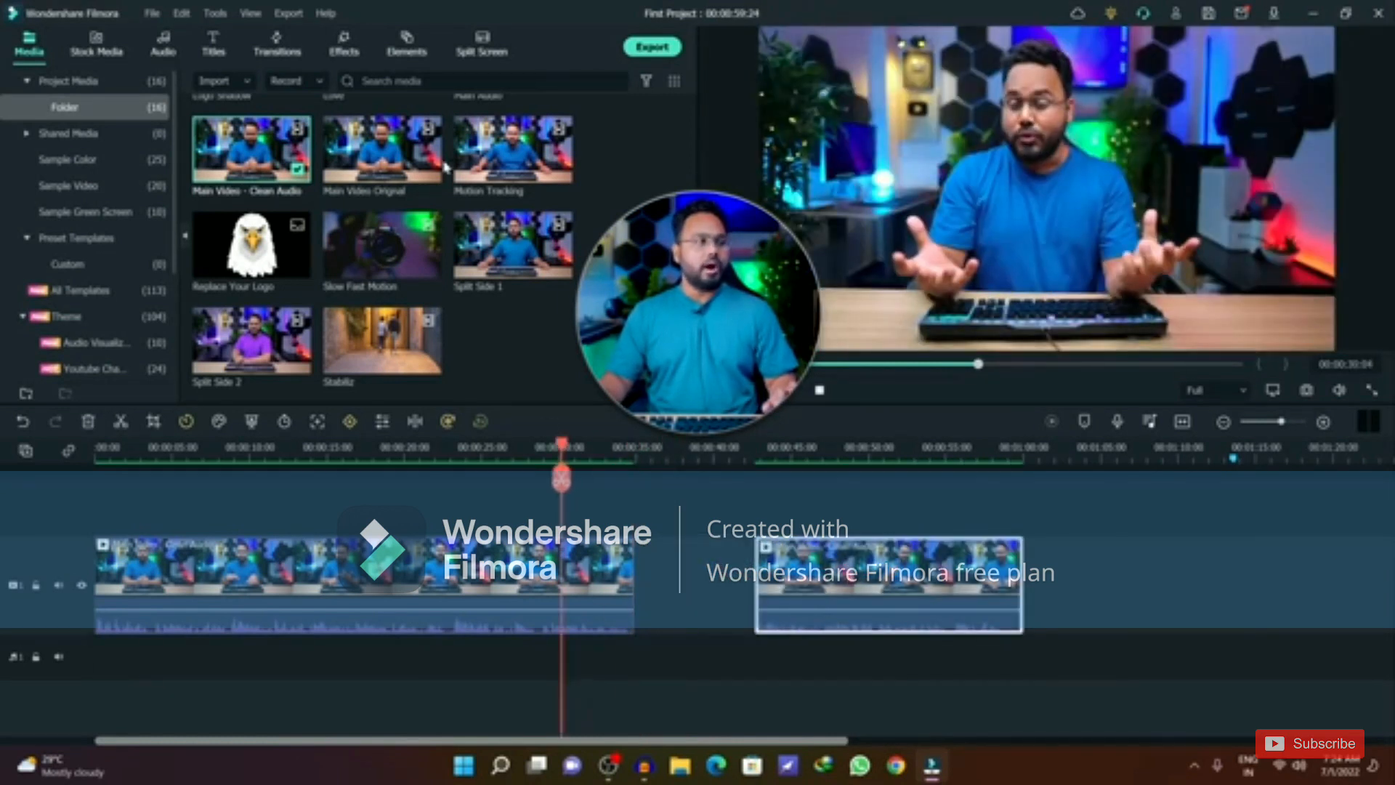
left_click_drag(385, 247, 646, 588)
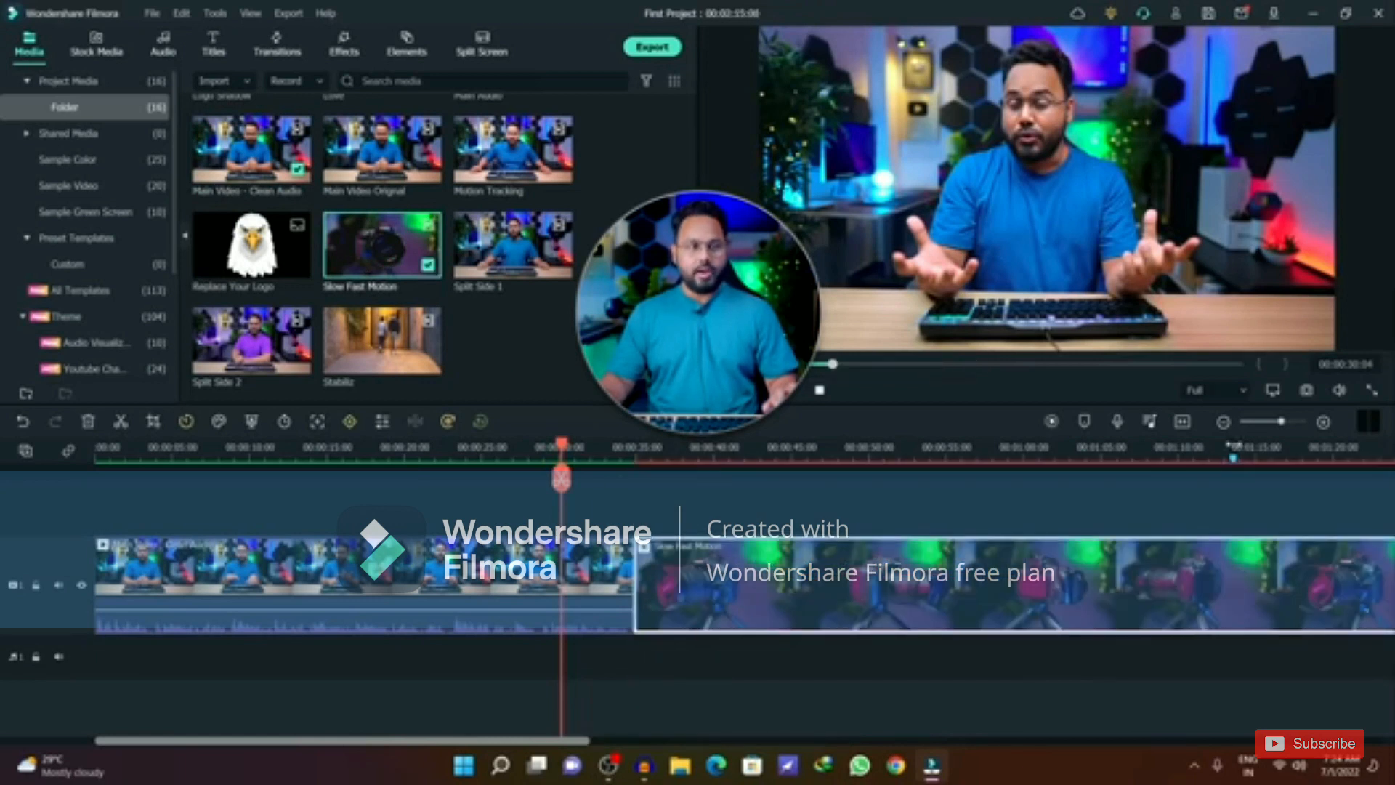
left_click_drag(1278, 420, 1277, 426)
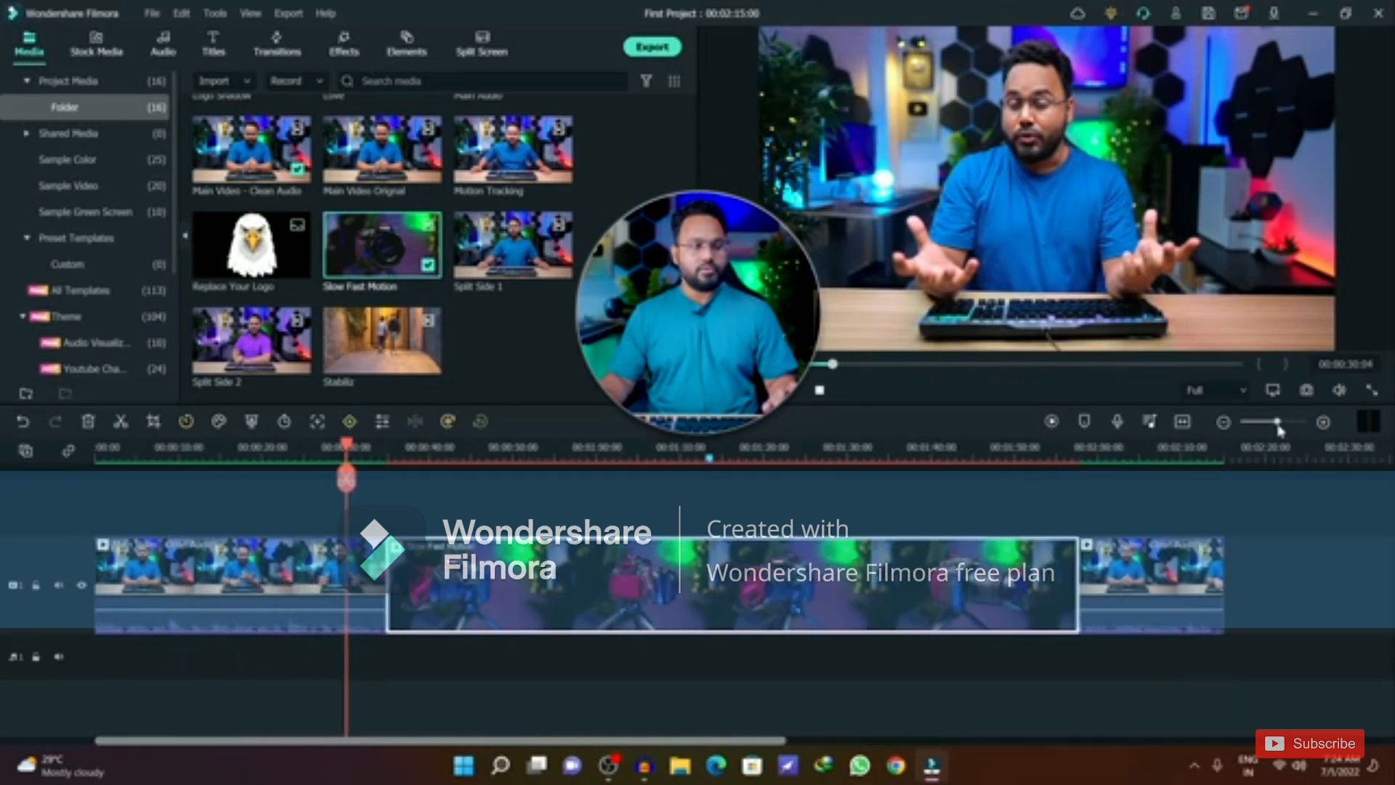
left_click(1142, 590)
left_click_drag(348, 447, 1182, 484)
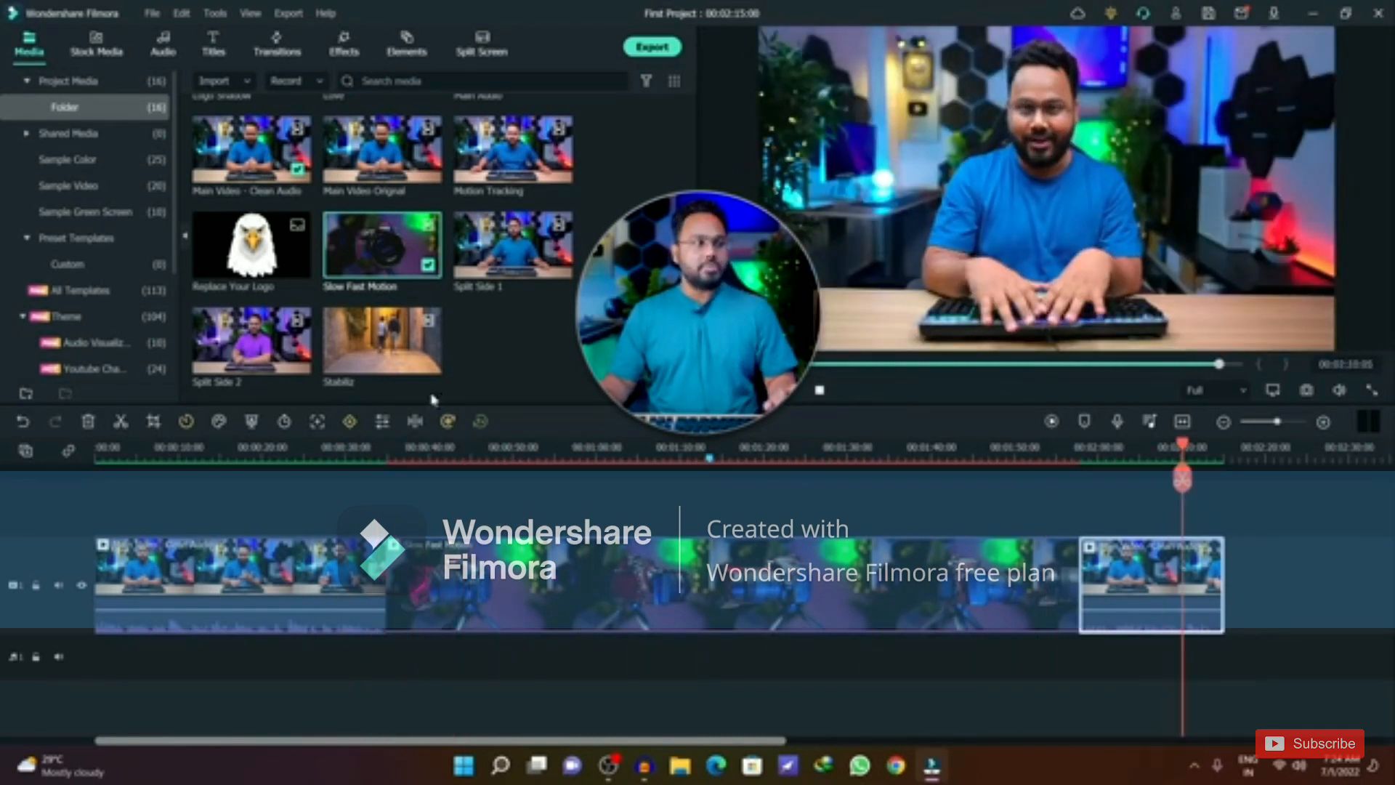
Step: Try inserting the Stabiliz clip before and in the middle of the Slow Fast Motion clip, and undo both insertions
left_click_drag(381, 340, 396, 616)
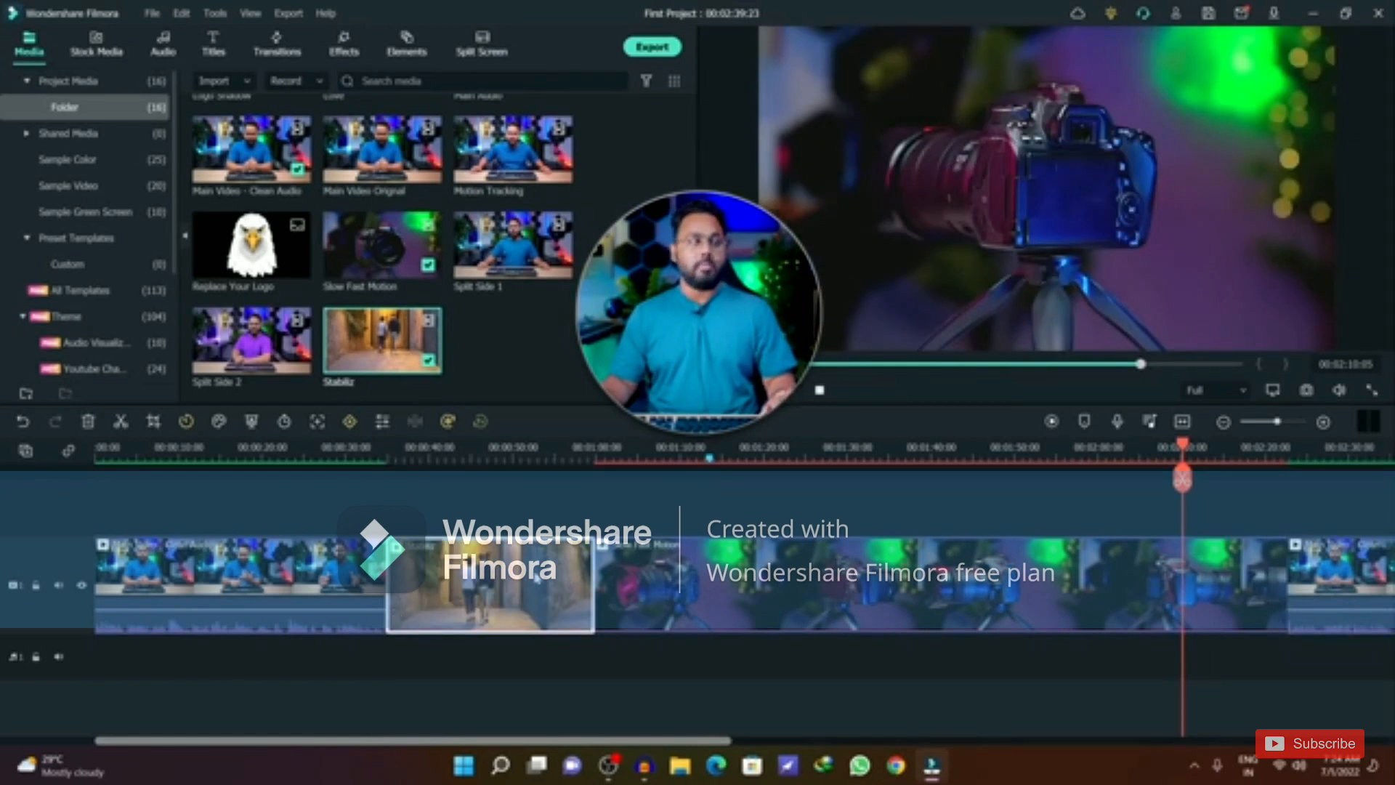
left_click_drag(366, 342, 854, 597)
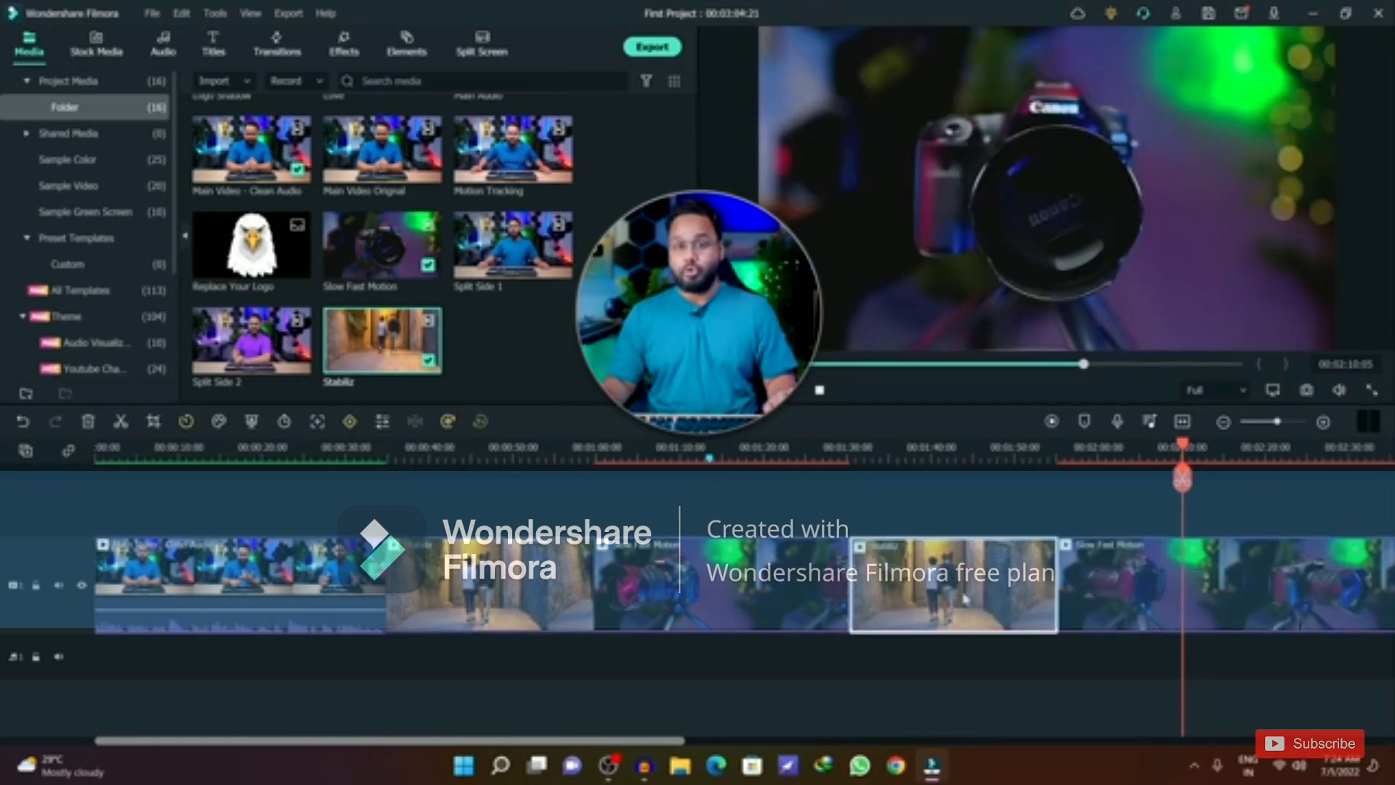
key("ctrl+z")
key("ctrl+z")
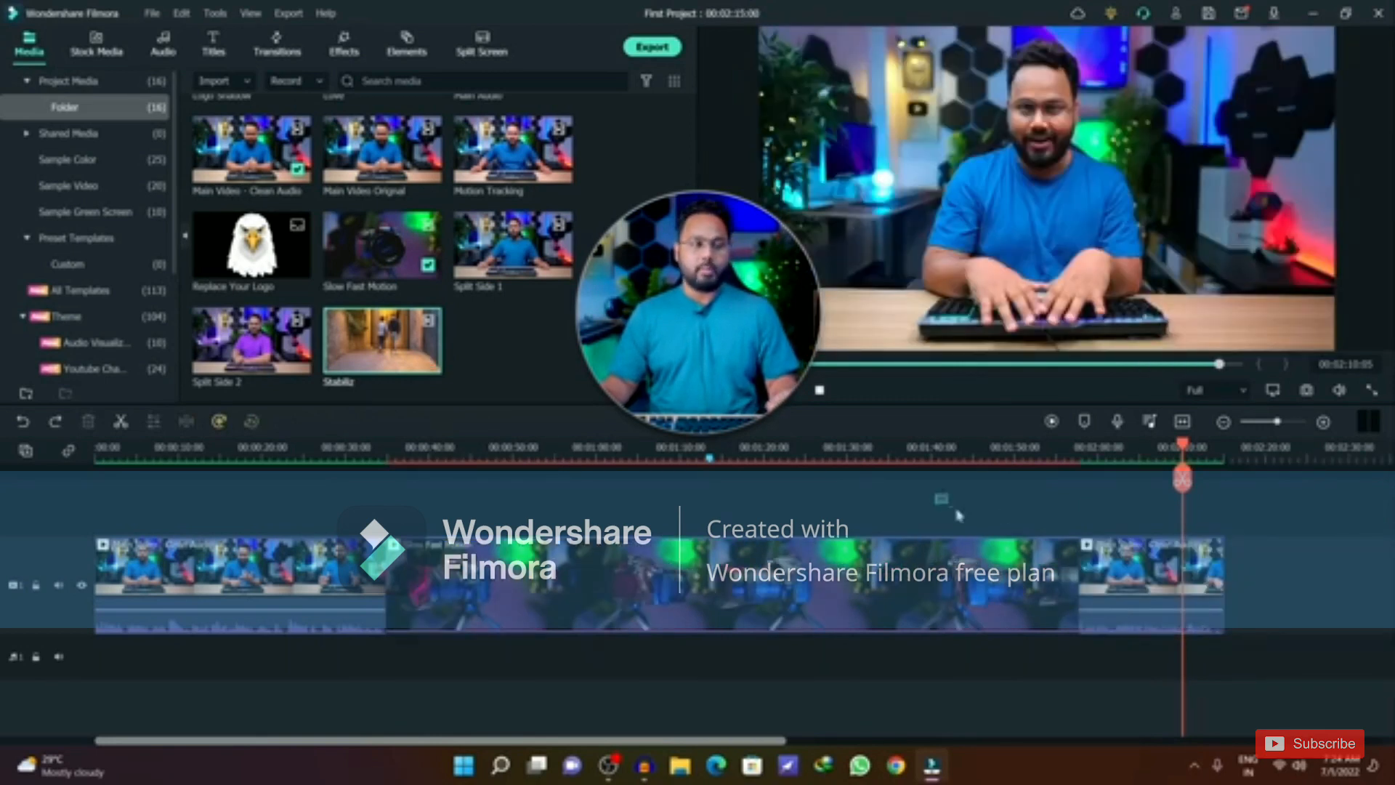
Step: Try inserting a second Slow Fast Motion clip right after the first main video segment, and undo it
key("ctrl+y")
left_click_drag(393, 250, 399, 574)
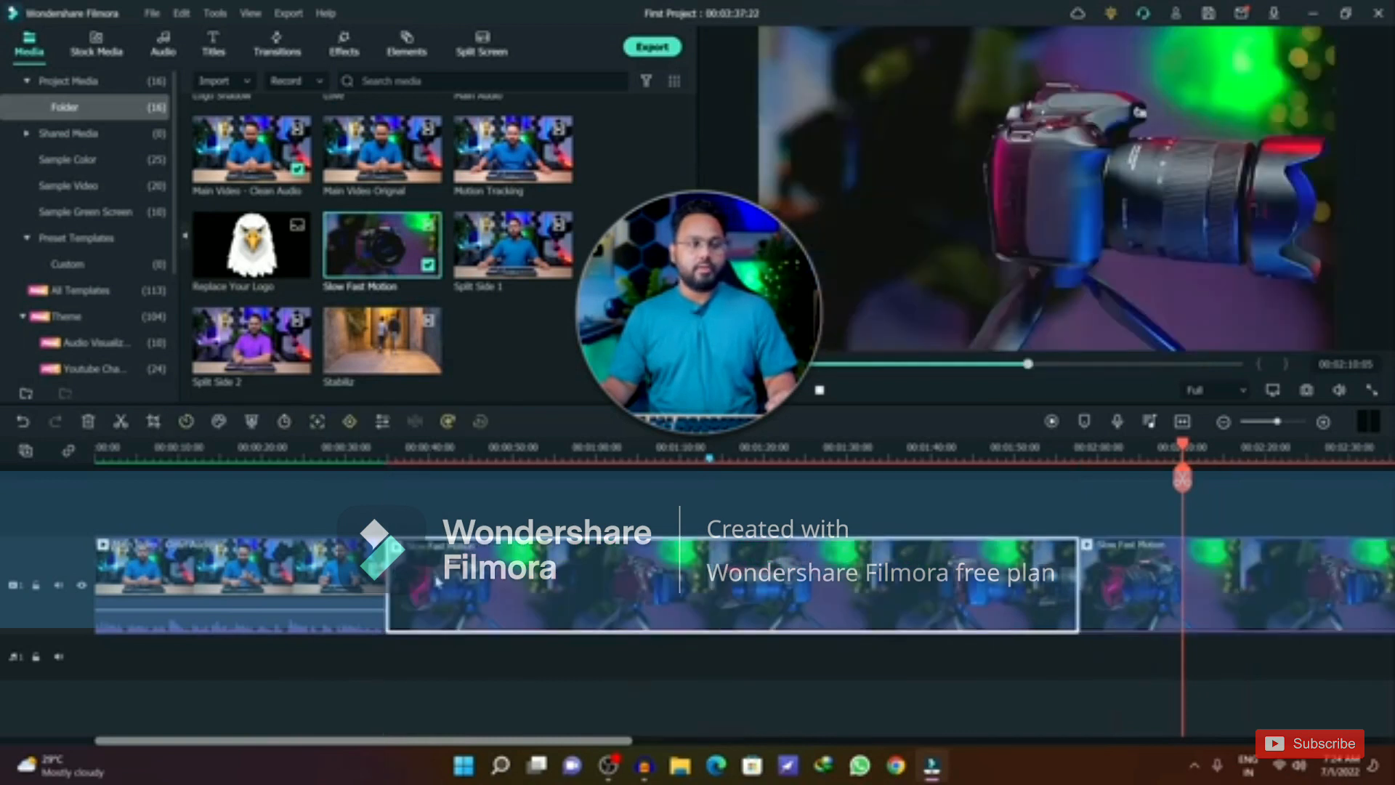
key("ctrl+z")
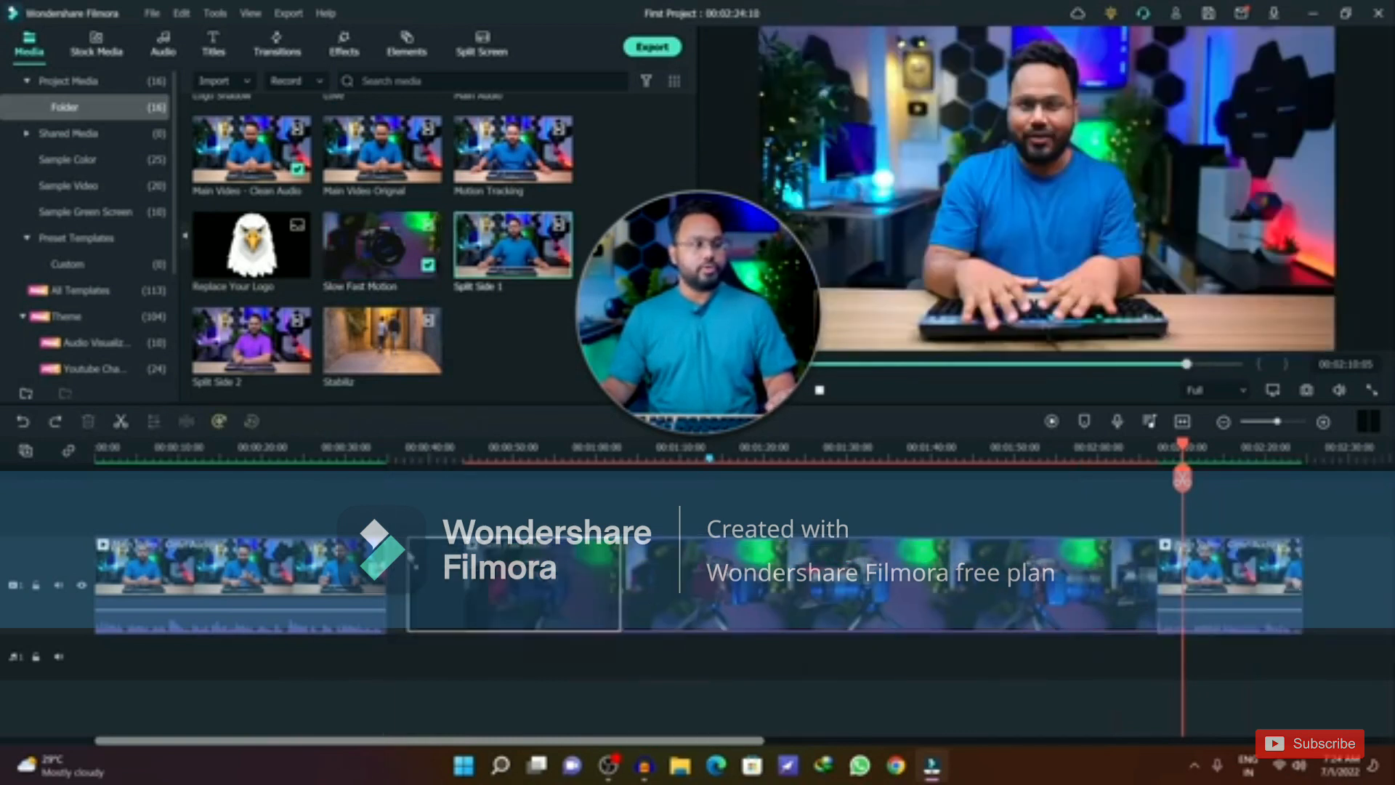
Step: Try Split Side 1 as an insert after the first main segment, and delete it together with the Slow Fast Motion clip
left_click_drag(396, 579, 396, 579)
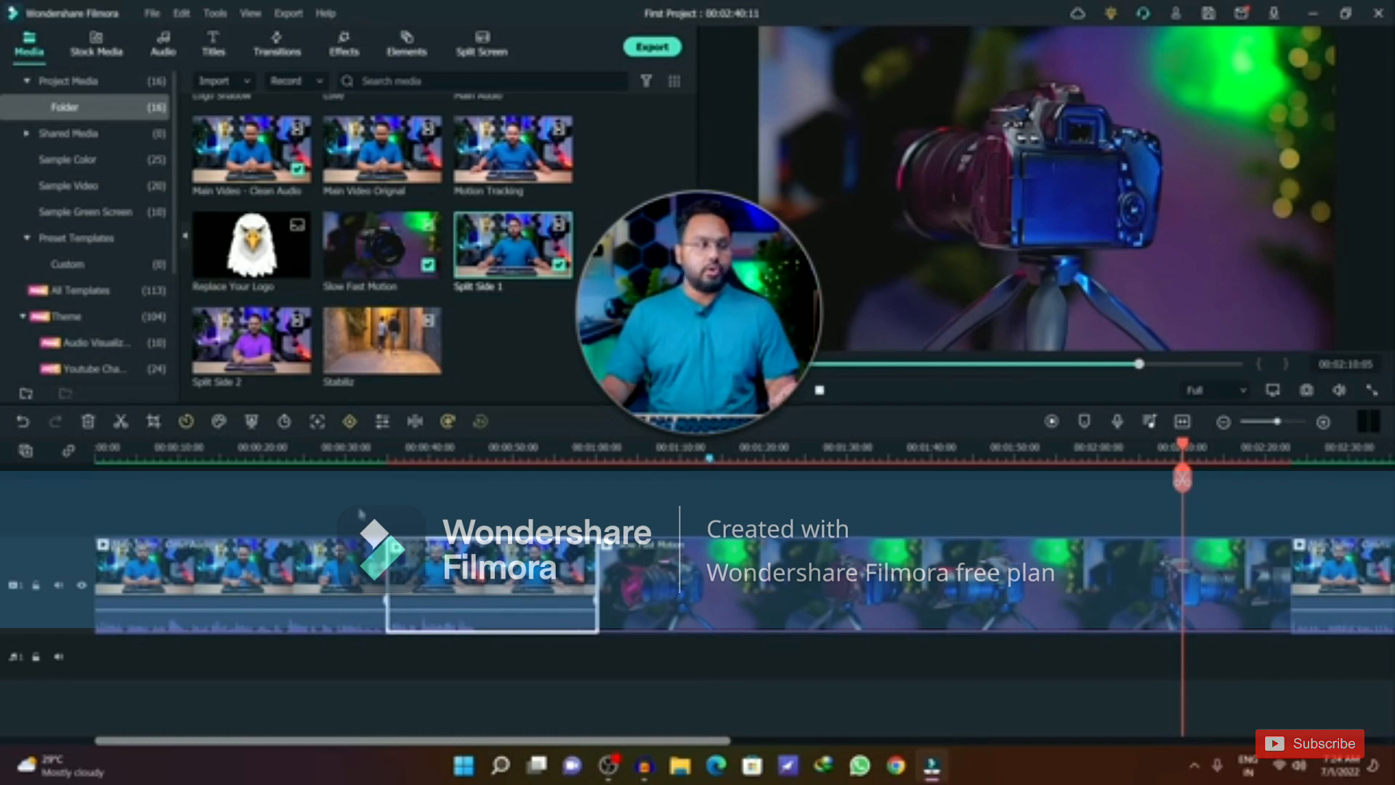
left_click(539, 473)
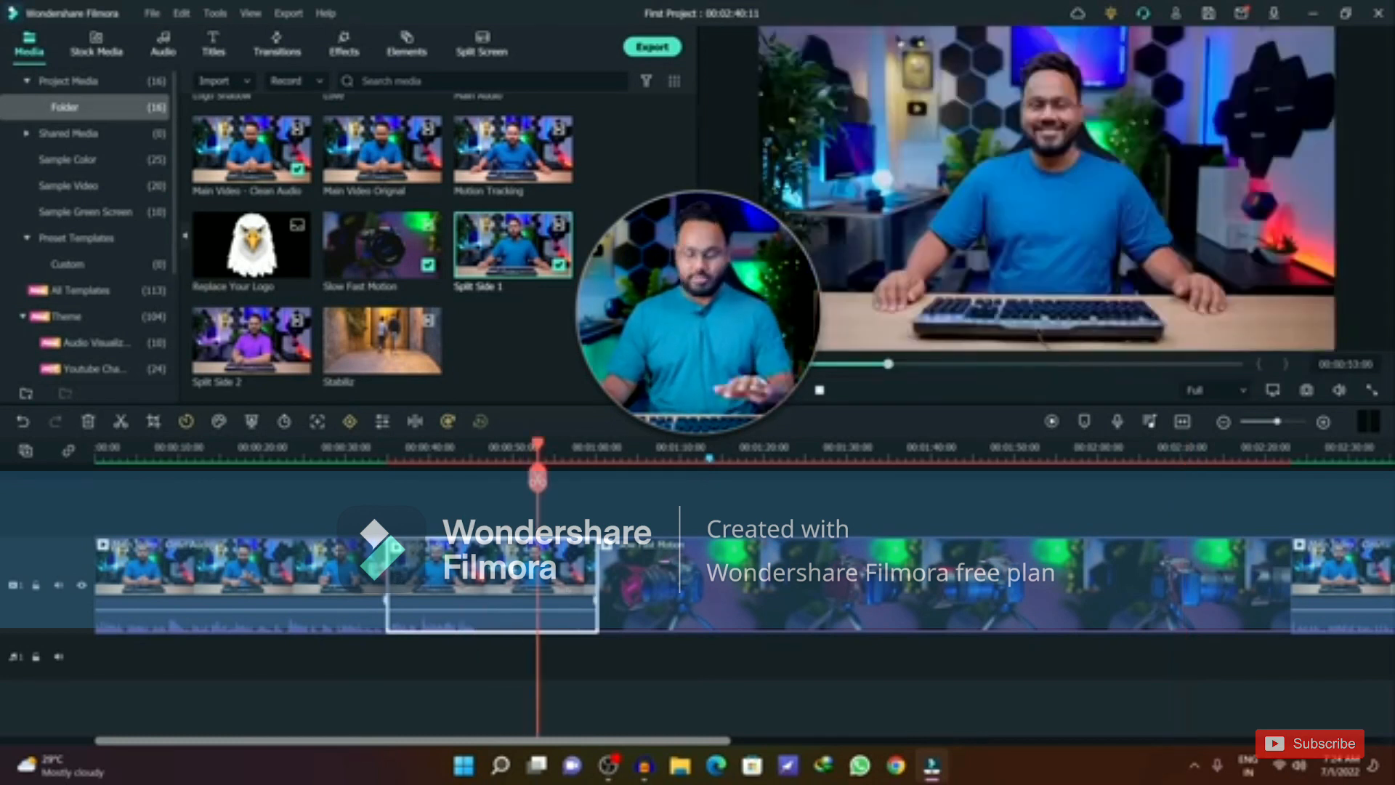
key("Delete")
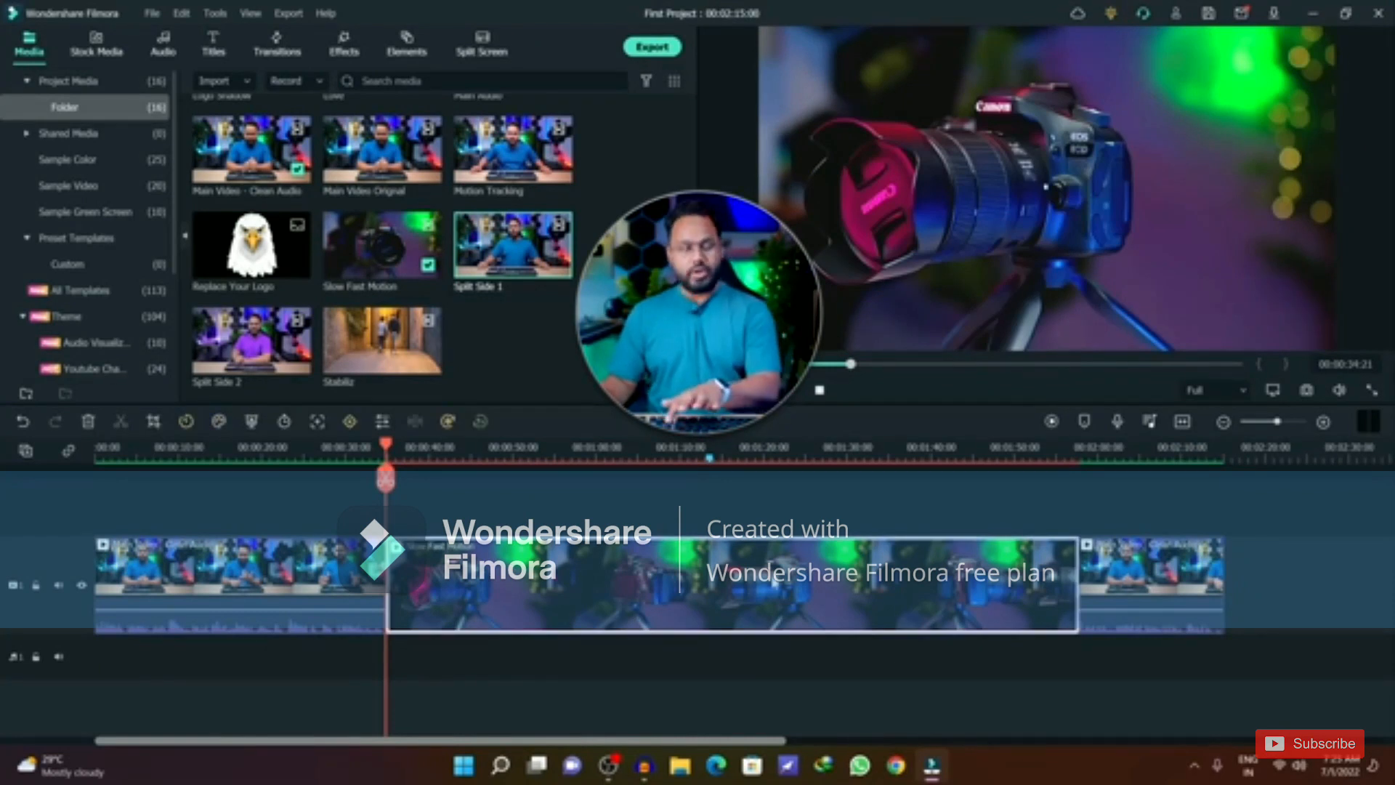
key("Delete")
Step: Place the Slow Fast Motion clip on a track above the main video from about 17 seconds and trim its end to about 30 seconds
left_click(250, 448)
left_click_drag(251, 450, 272, 523)
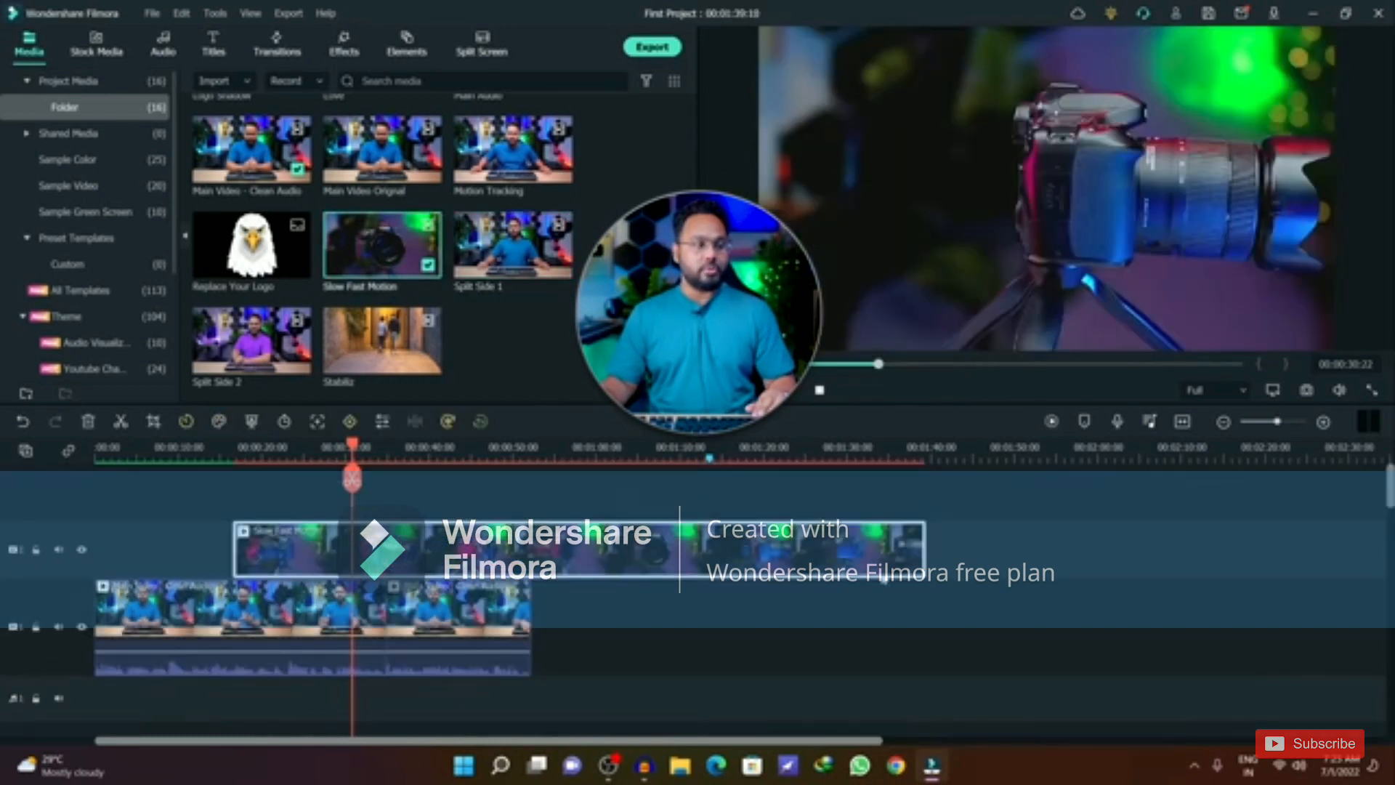
left_click_drag(924, 548, 348, 550)
left_click_drag(353, 449, 229, 473)
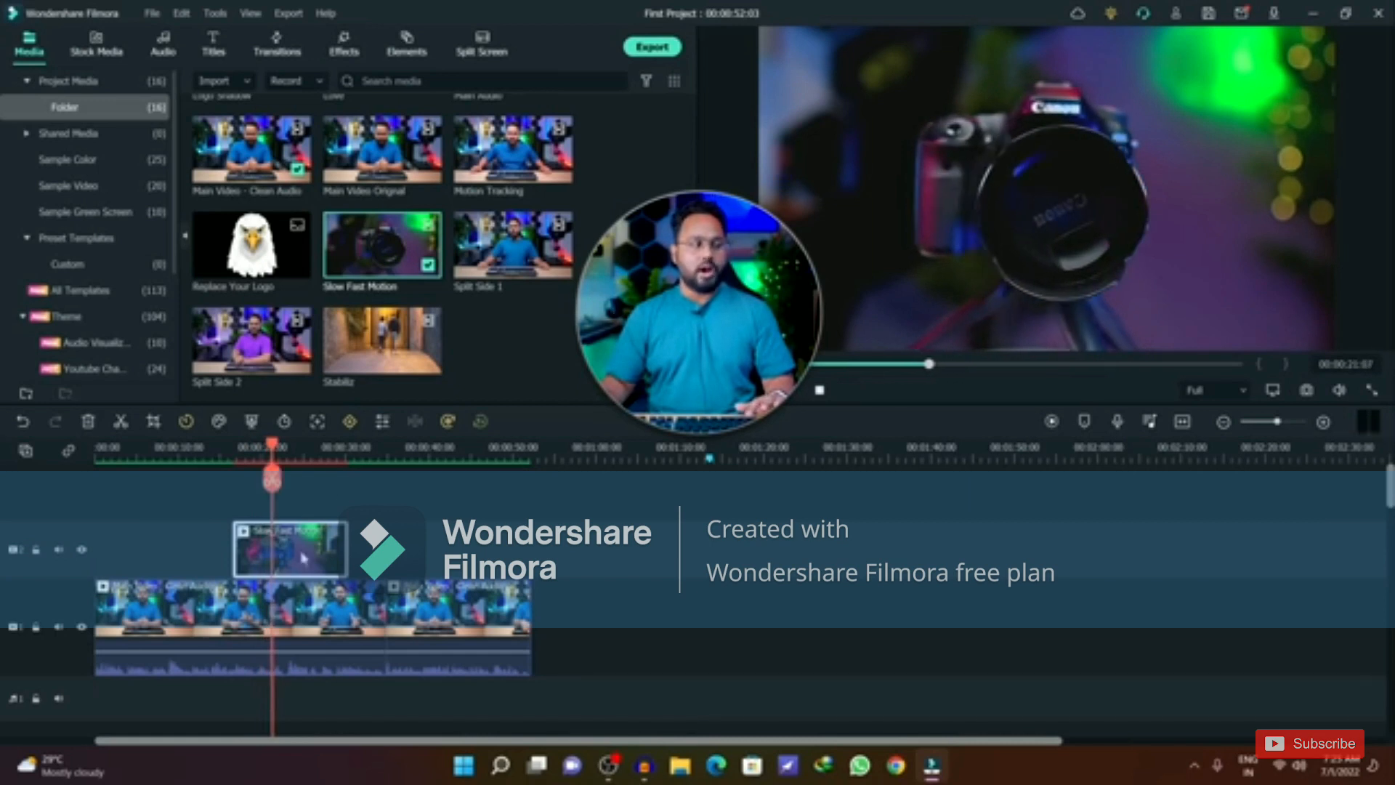
Step: Reposition the Slow Fast Motion clip on the upper track and adjust both ends so it spans about 18 to 28 seconds
left_click_drag(303, 558, 503, 559)
left_click_drag(313, 568, 364, 548)
left_click_drag(232, 546, 173, 556)
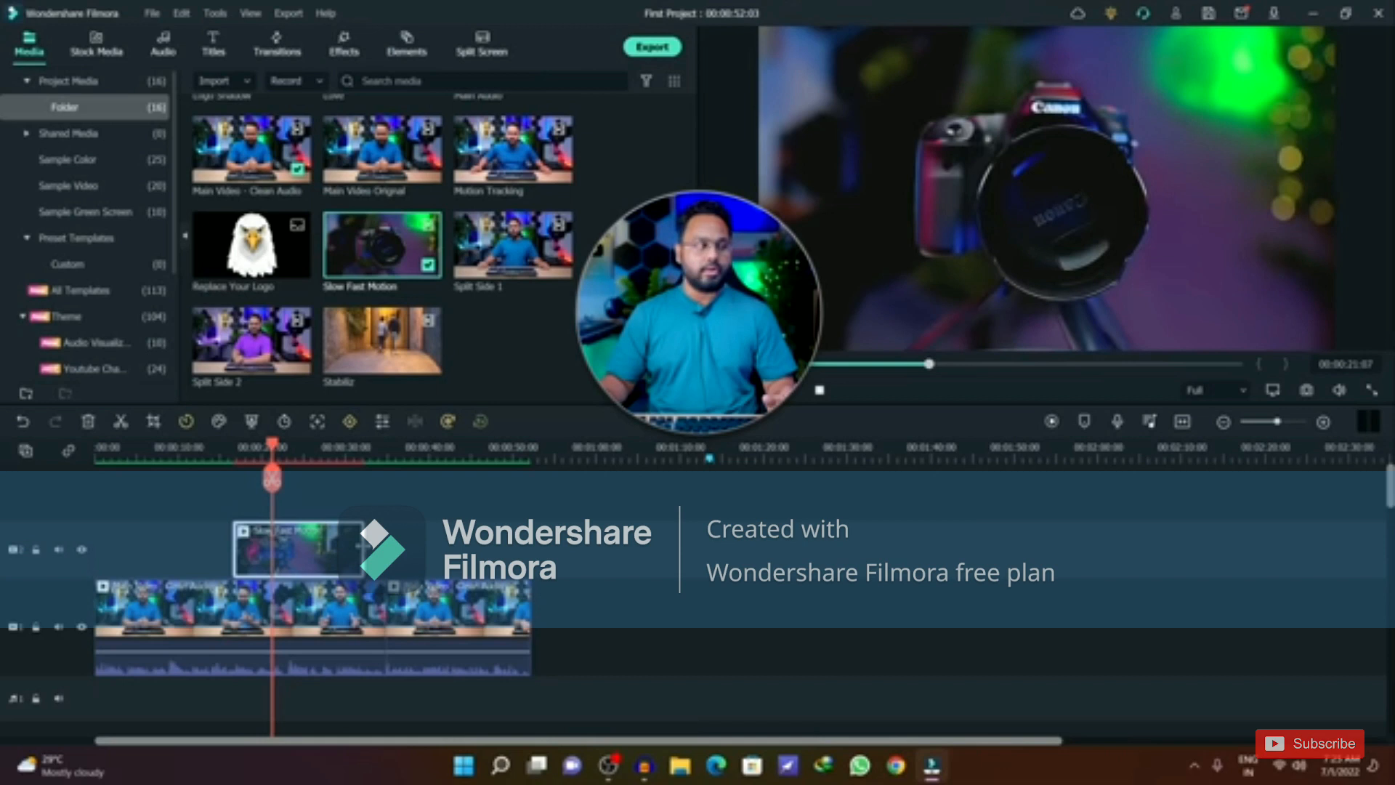
left_click_drag(361, 546, 531, 549)
left_click_drag(234, 549, 421, 567)
mouse_move(284, 550)
left_mouse_down()
mouse_move(208, 555)
mouse_move(396, 554)
mouse_move(286, 554)
left_mouse_up()
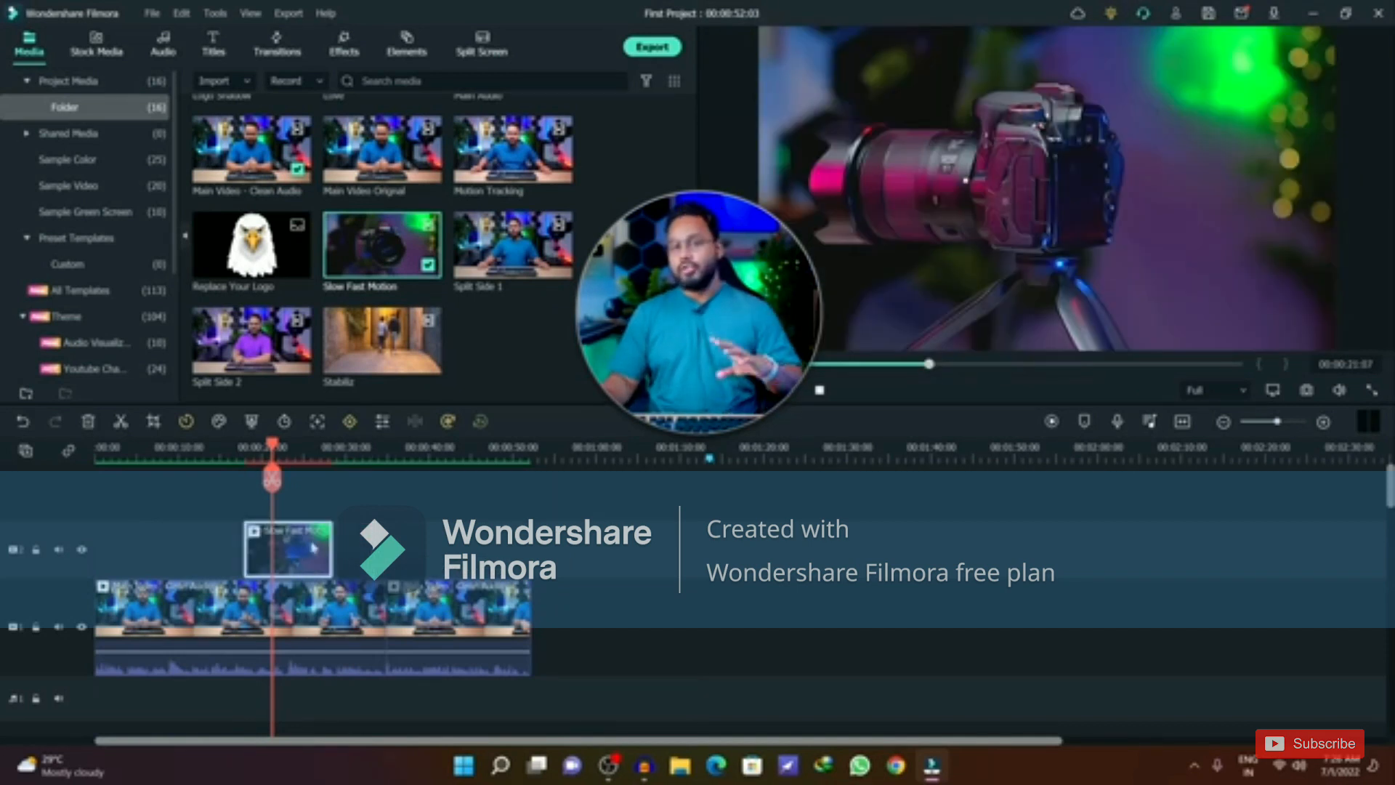